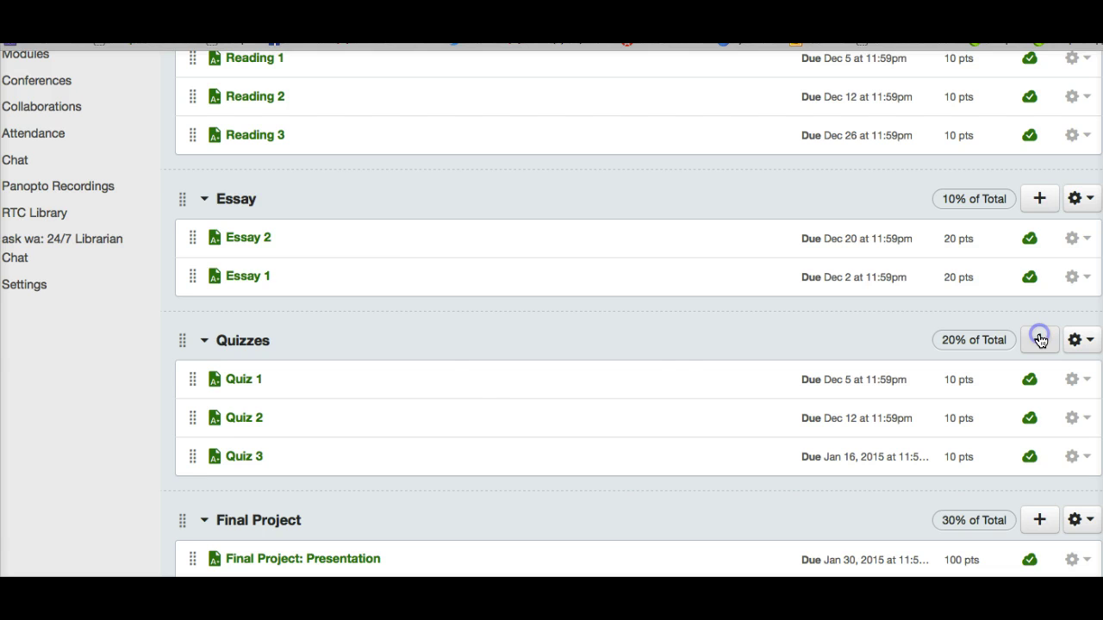
Add a new assignment of type Quiz to the Quizzes group and name it QUIZ 1.
left_click(1040, 341)
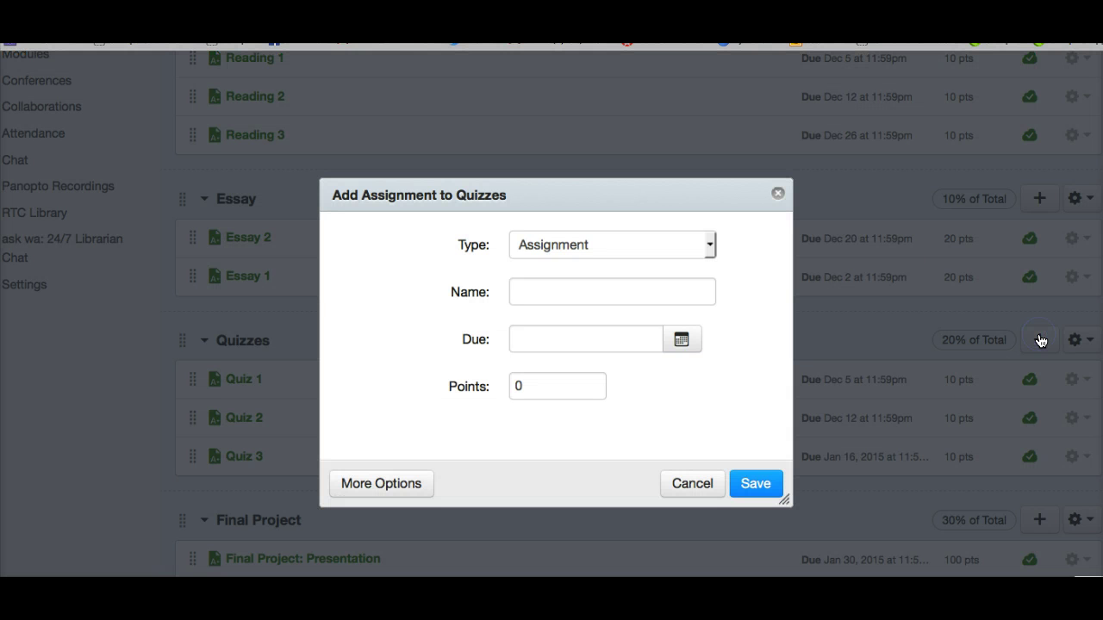
left_click(710, 246)
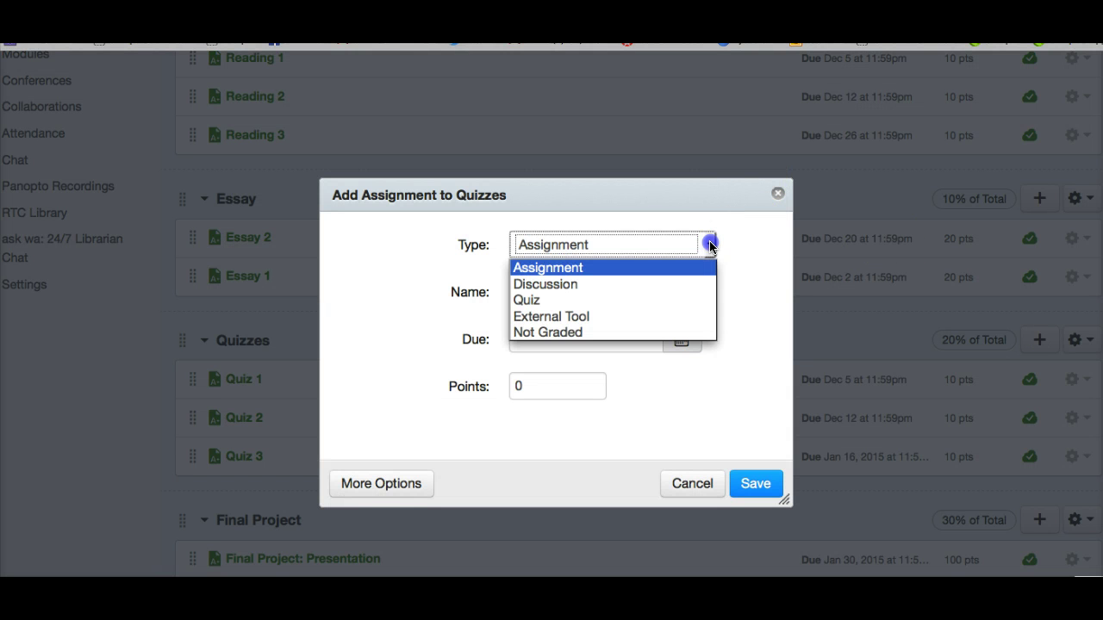
left_click(697, 301)
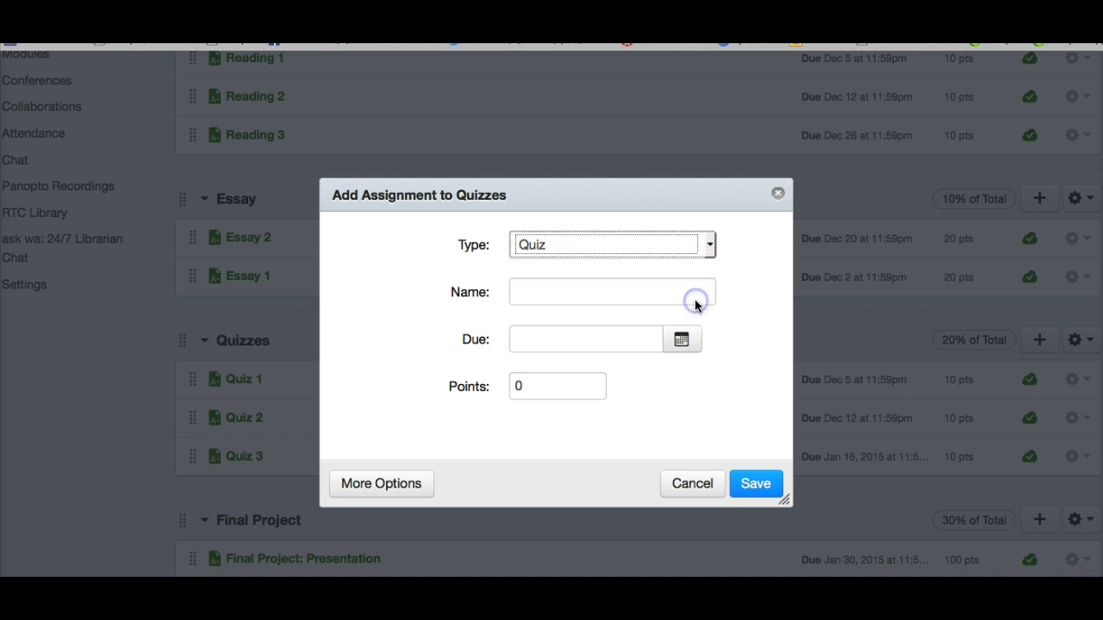
left_click(598, 290)
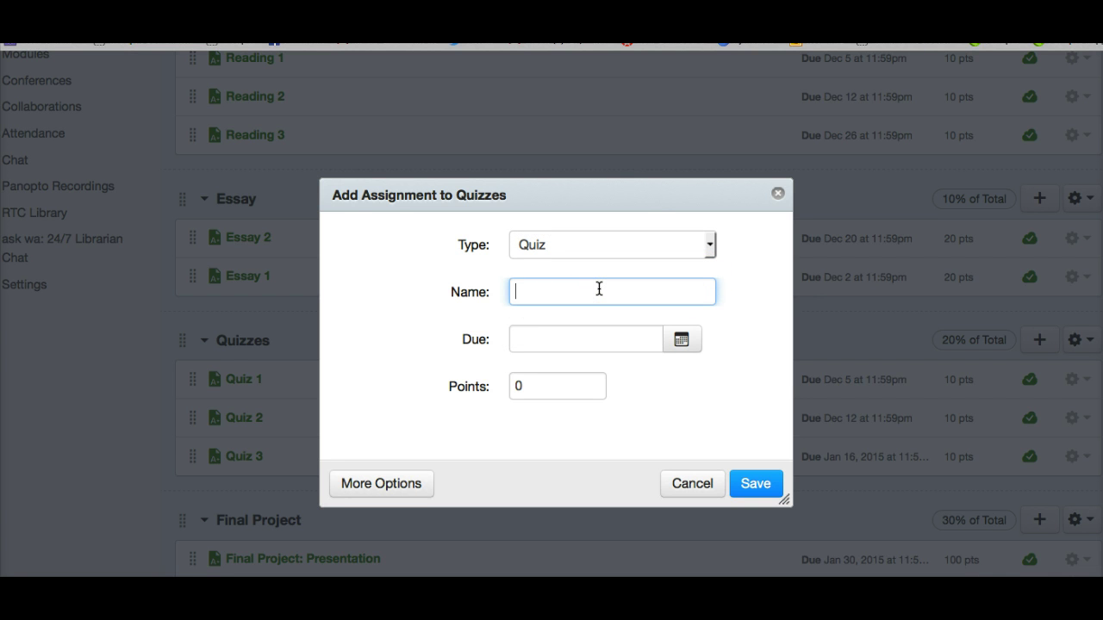
type("QUIZ 1")
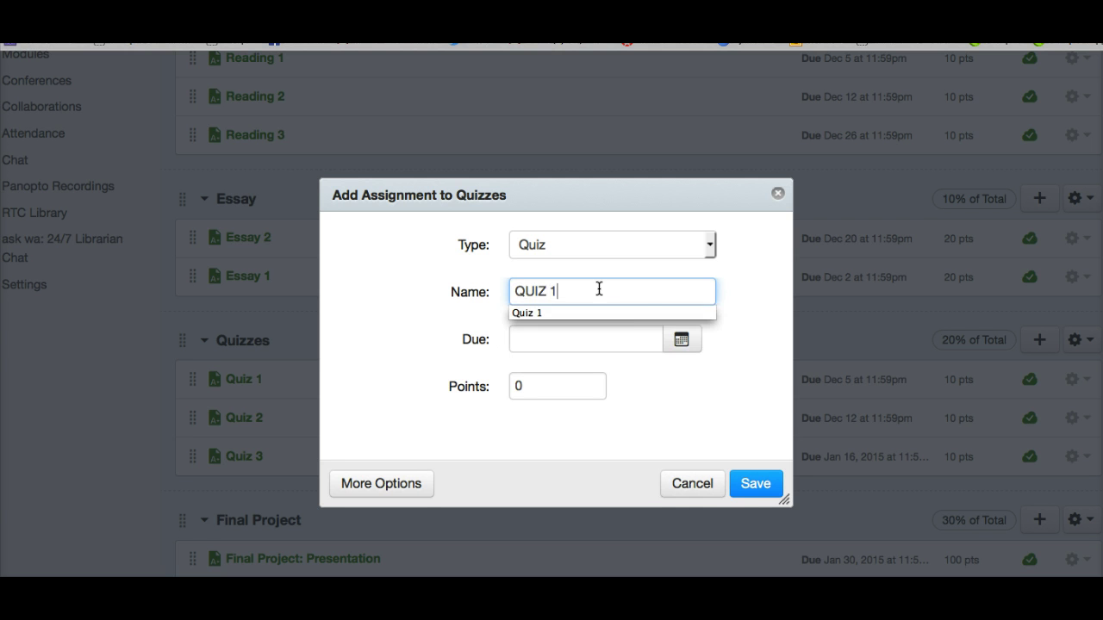
Set the new quiz's due date to Dec 12, 2014 and its points to 10.
left_click(733, 344)
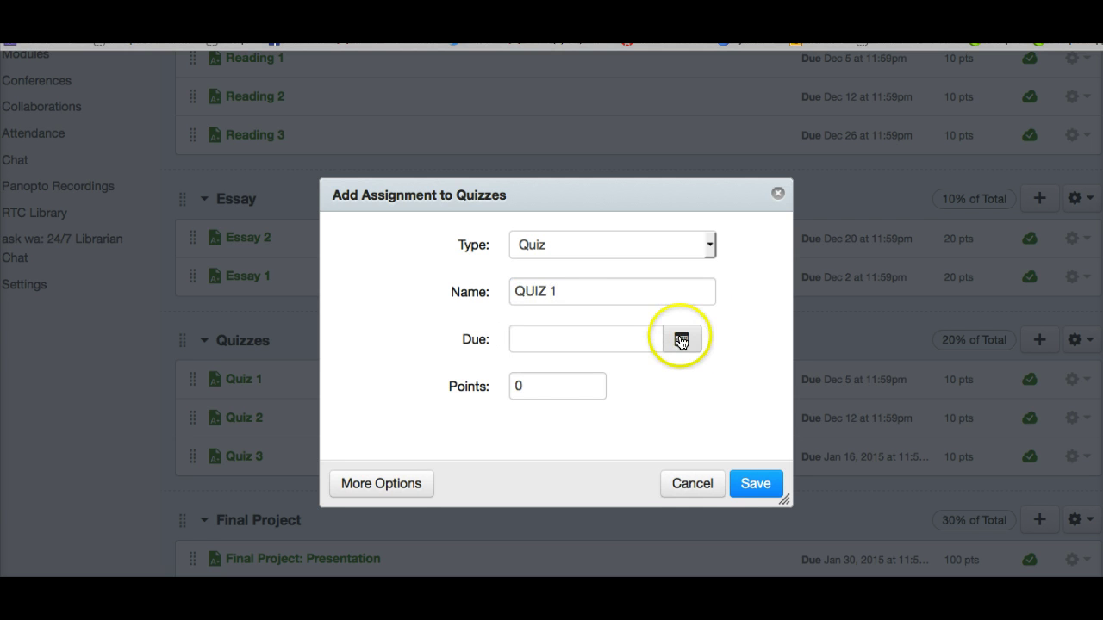
left_click(681, 339)
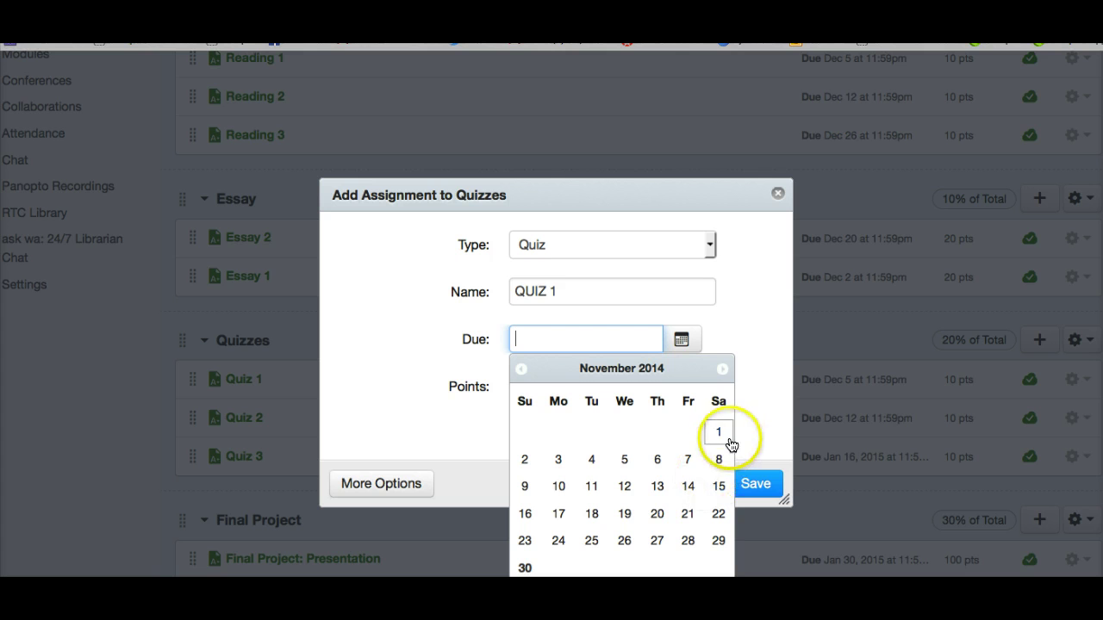
left_click(722, 369)
left_click(686, 457)
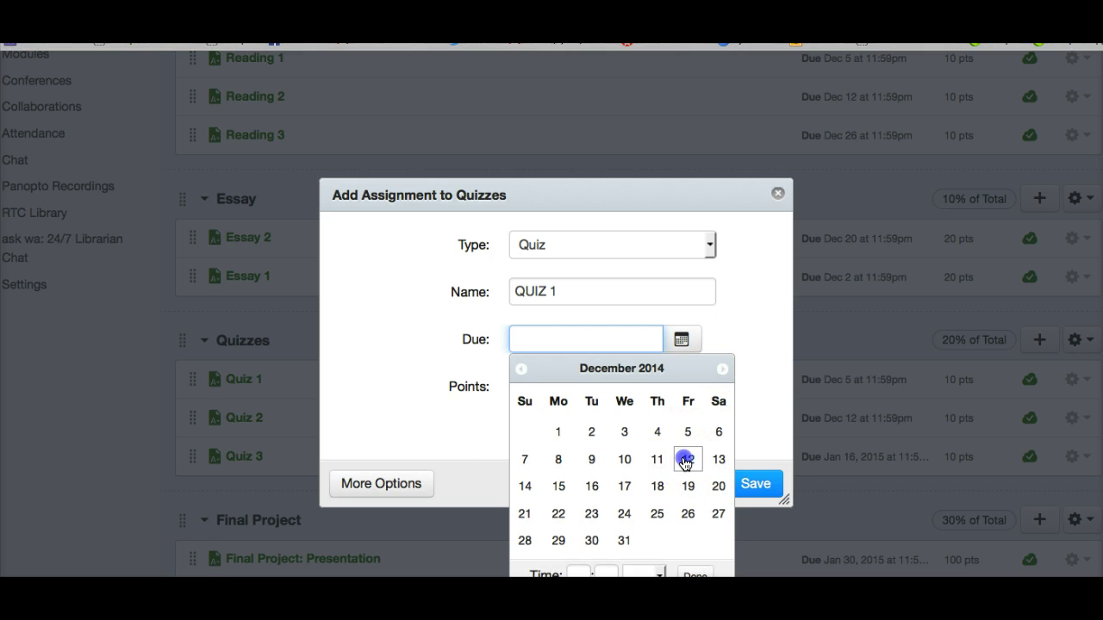
left_click(387, 424)
double_click(521, 404)
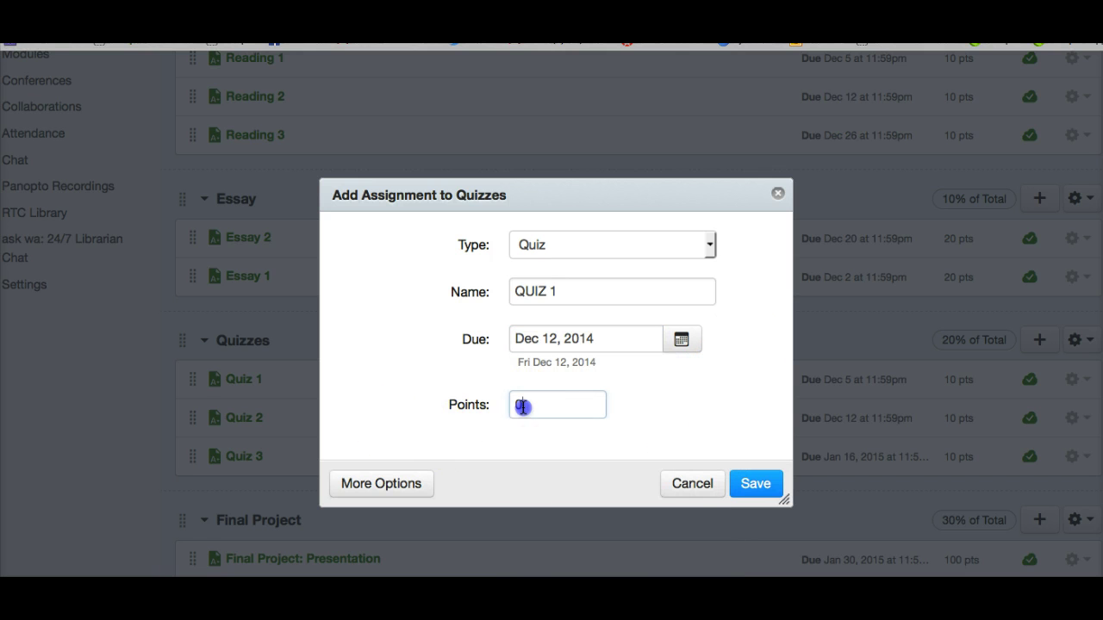
type("10")
Open the full options for QUIZ 1 and enter the quiz instructions "Take this quiz....".
left_click(421, 429)
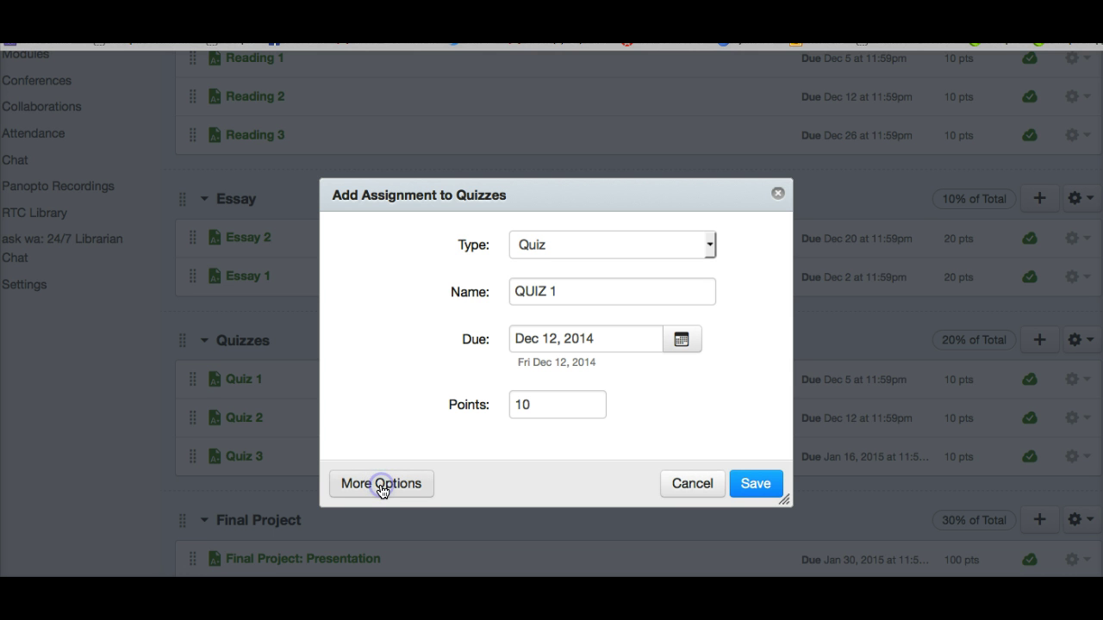
left_click(36, 463)
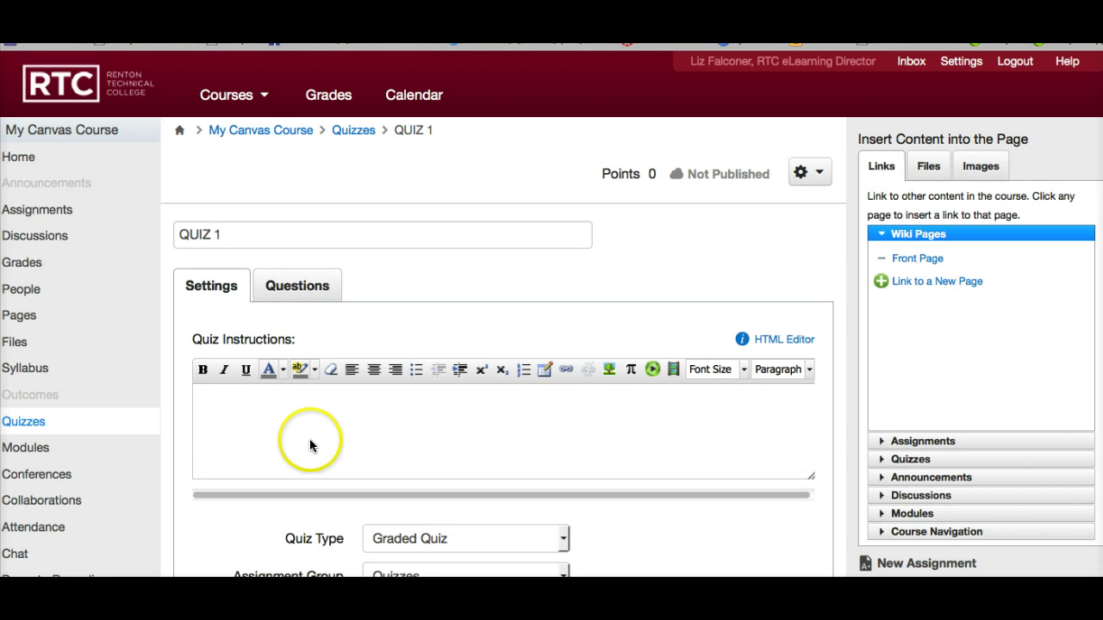
left_click(305, 429)
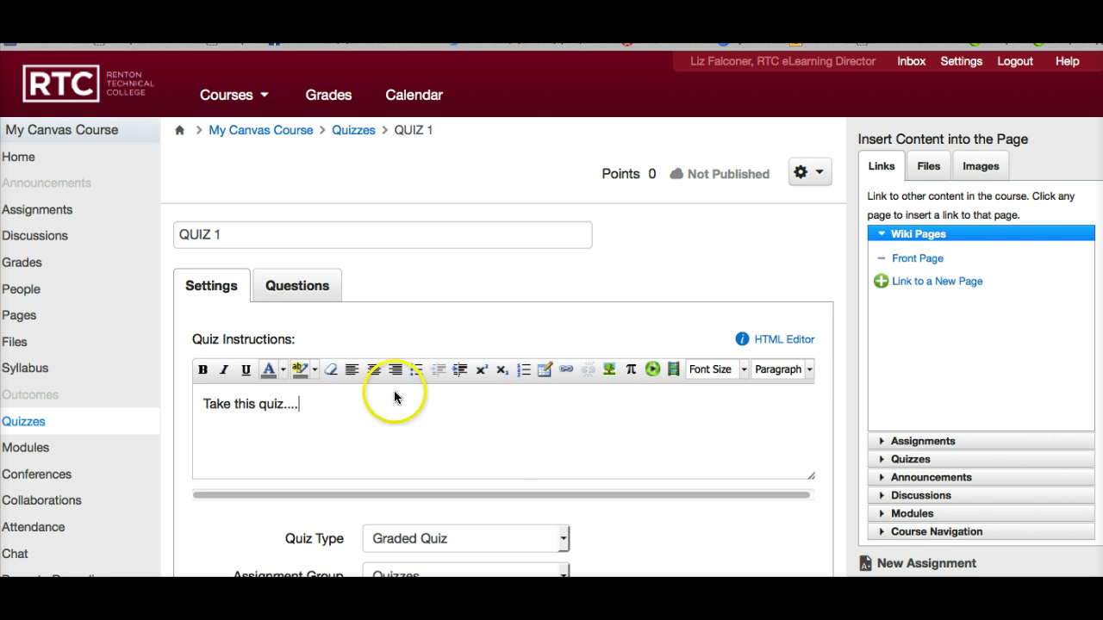
type(".")
Examine the available quiz types and the options for attempts, responses and restrictions in the quiz settings.
scroll(721, 443, "down", 7)
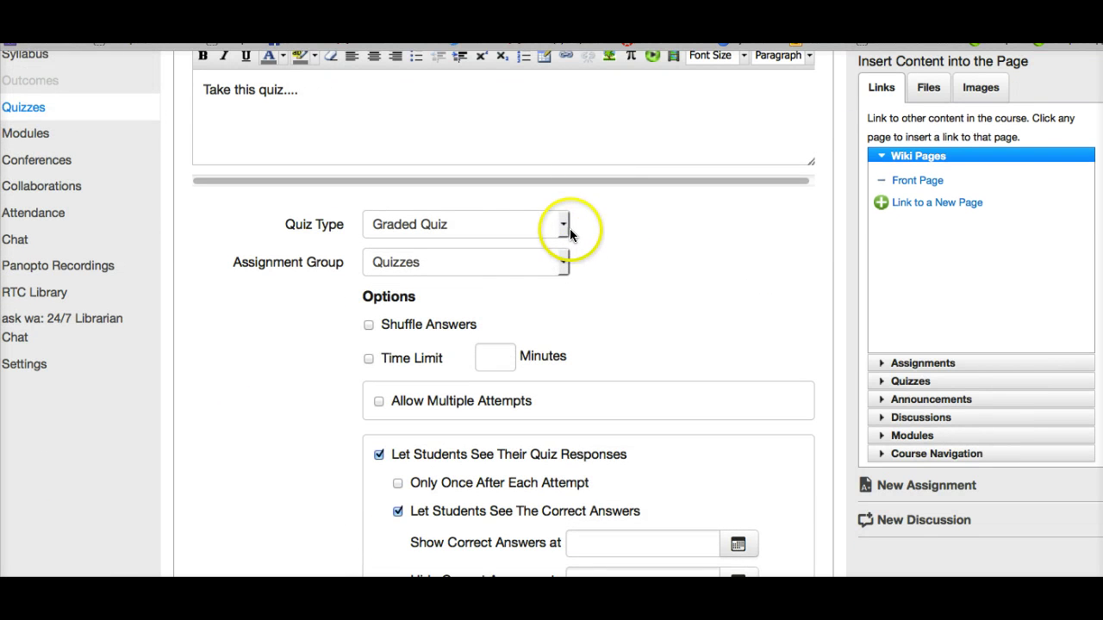
left_click(565, 227)
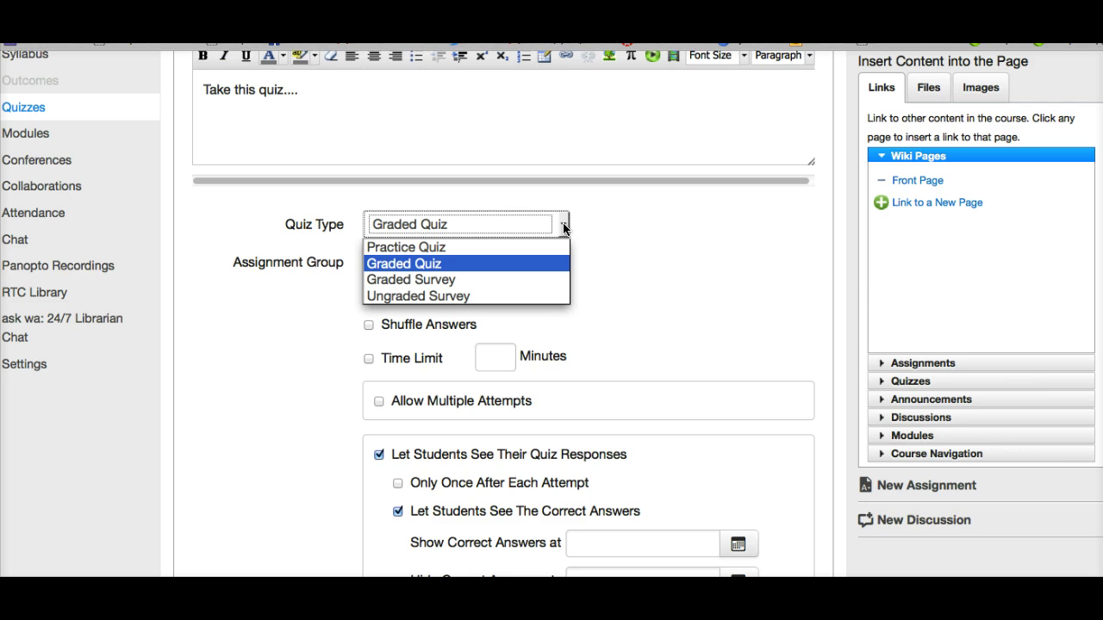
left_click(625, 238)
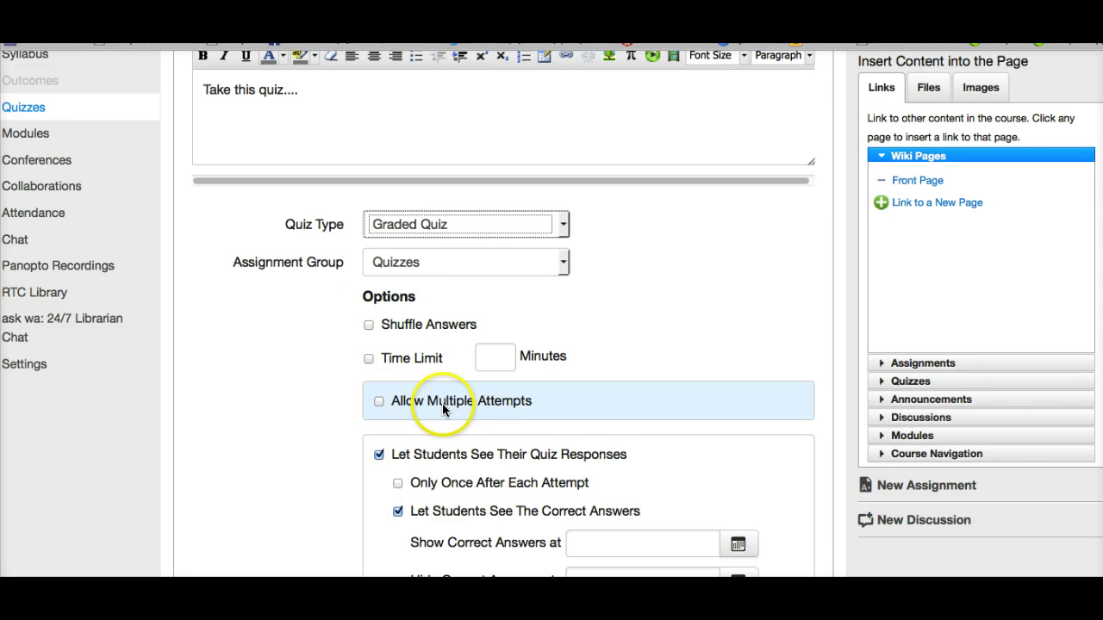
scroll(585, 413, "down", 4)
scroll(587, 420, "down", 3)
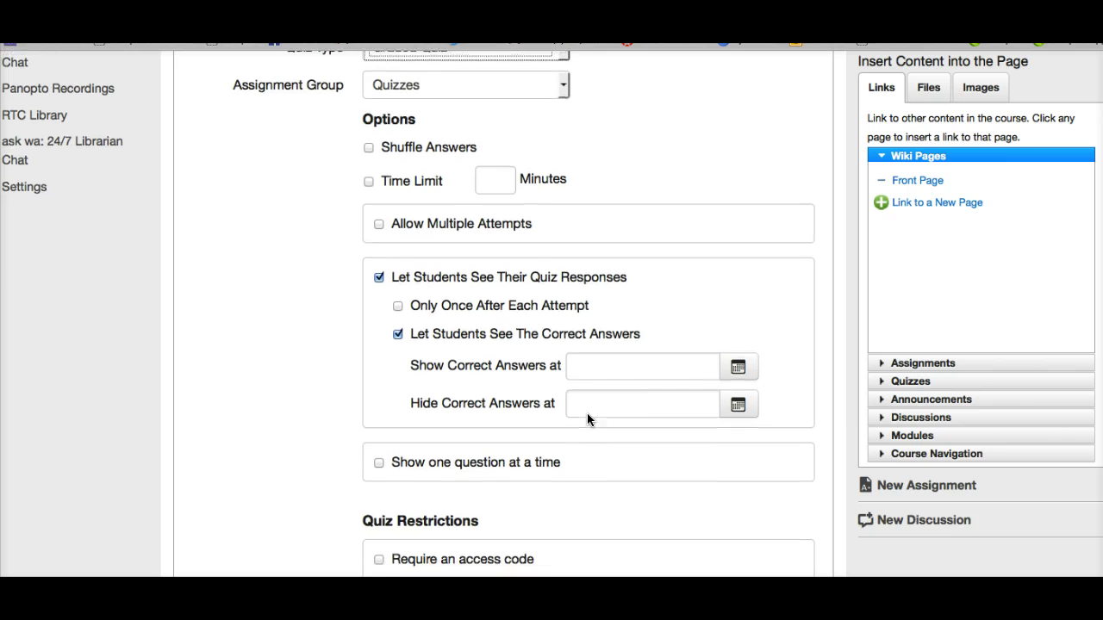
scroll(588, 420, "up", 10)
scroll(587, 420, "up", 1)
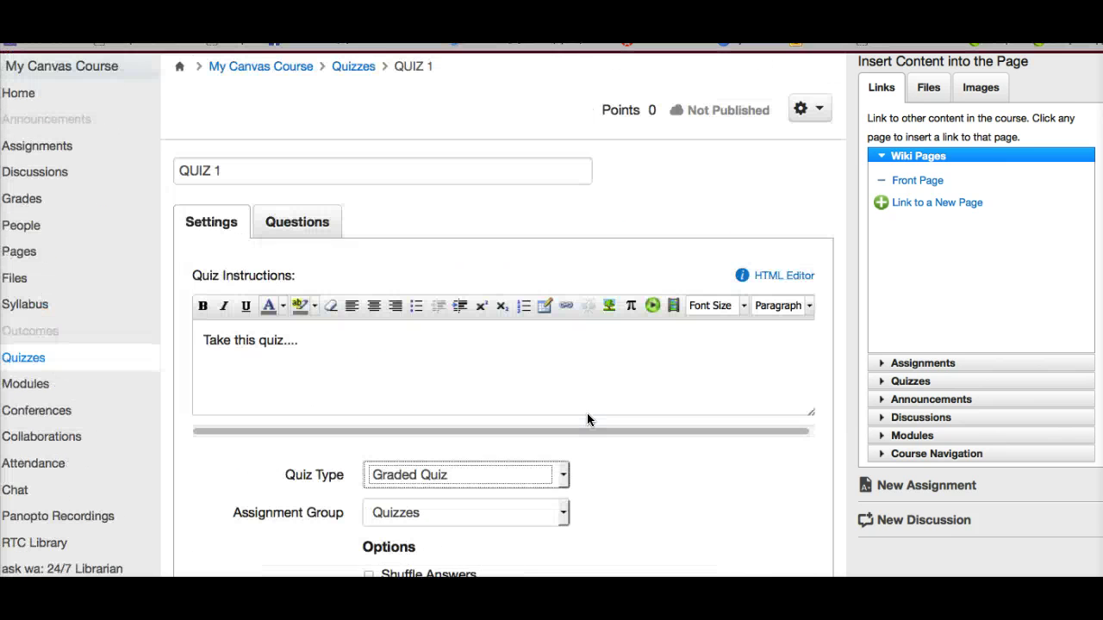
Start a new question in the quiz and examine the available question types, leaving it as Multiple Choice.
left_click(308, 230)
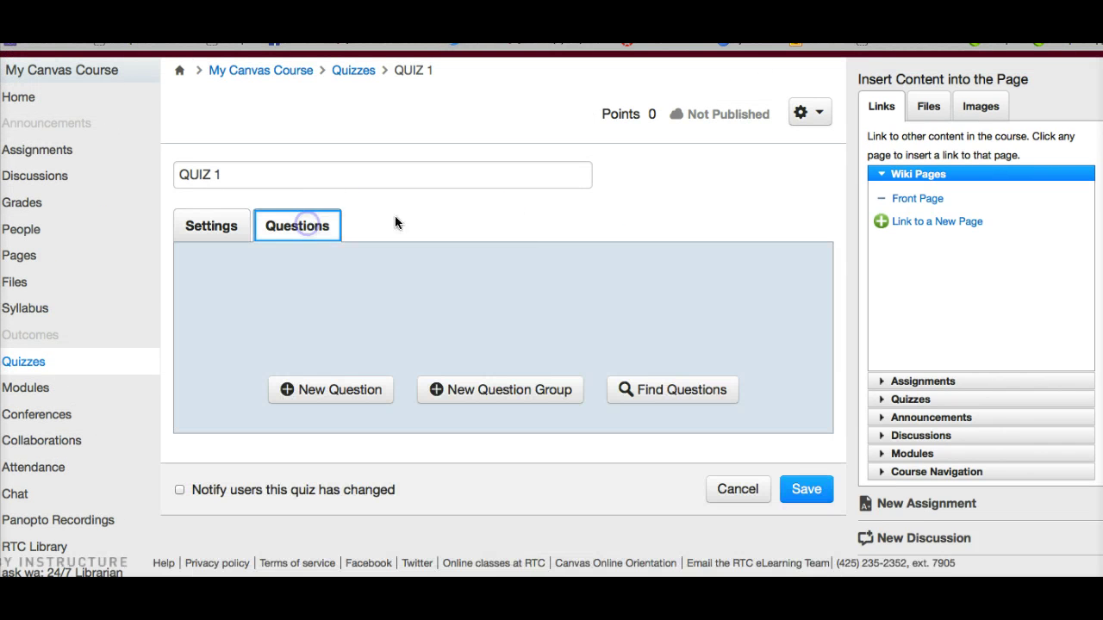
left_click(339, 389)
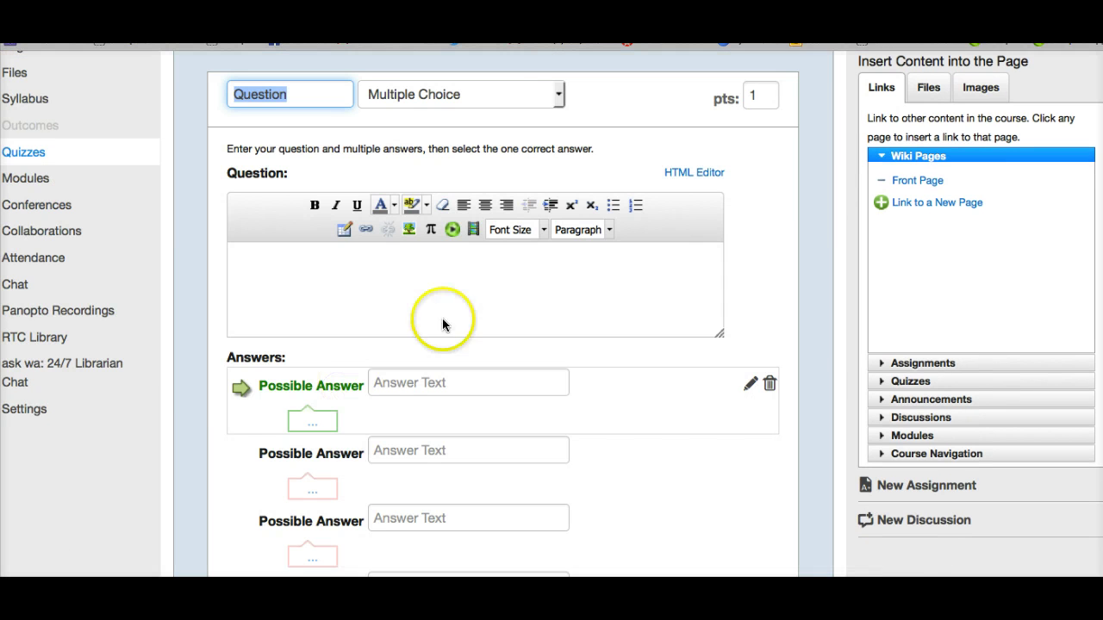
left_click(360, 263)
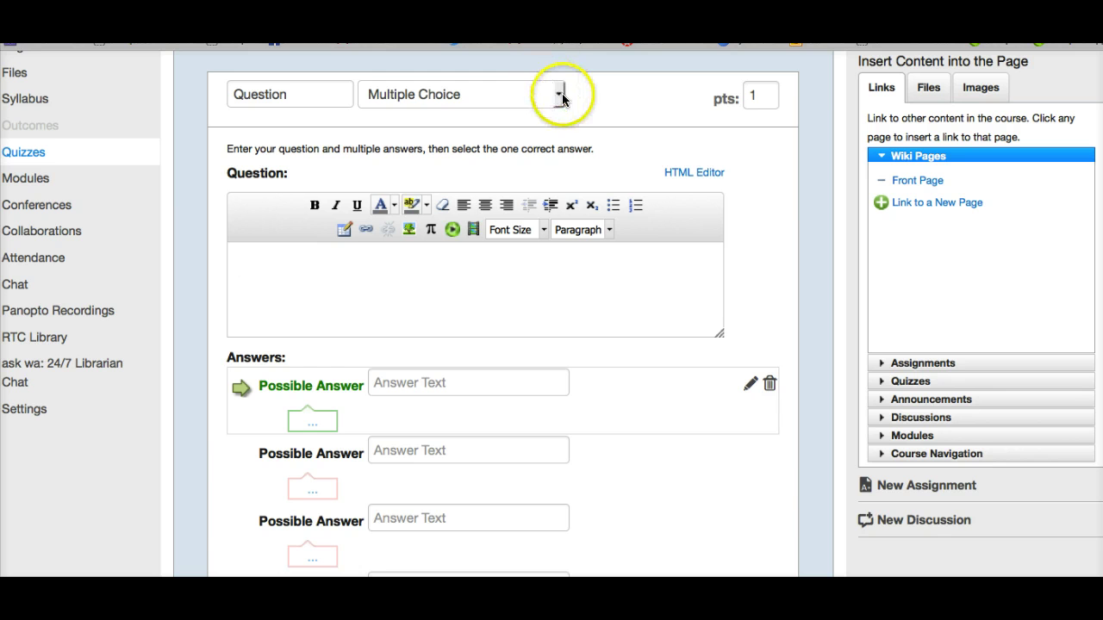
left_click(558, 95)
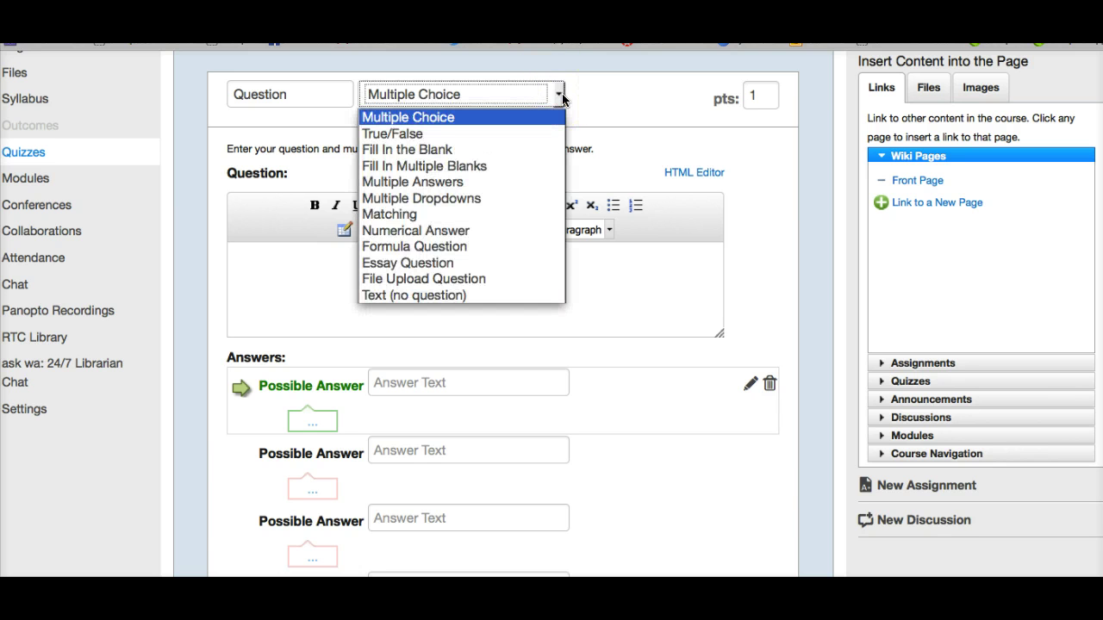
left_click(638, 299)
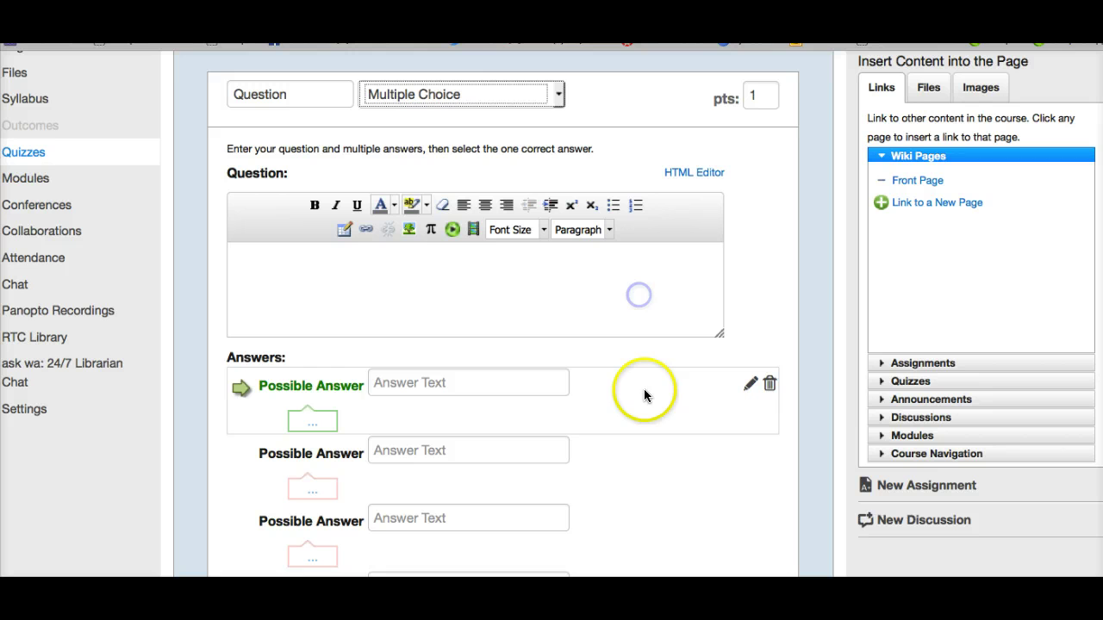
left_click(328, 393)
Look over the blank question form and save the quiz.
scroll(545, 431, "down", 5)
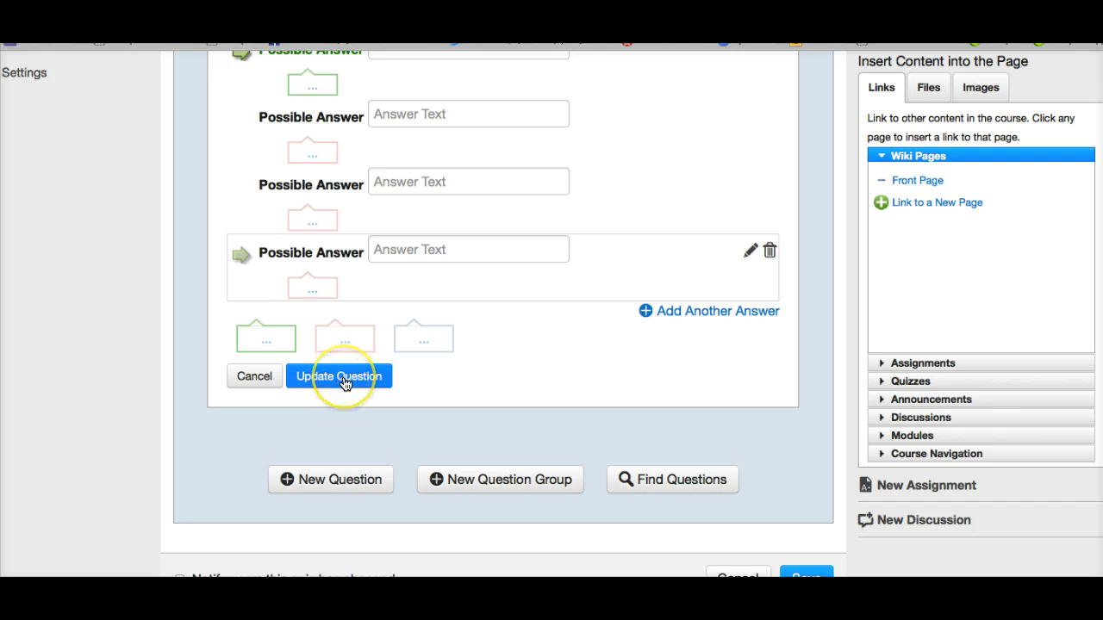
scroll(532, 411, "down", 1)
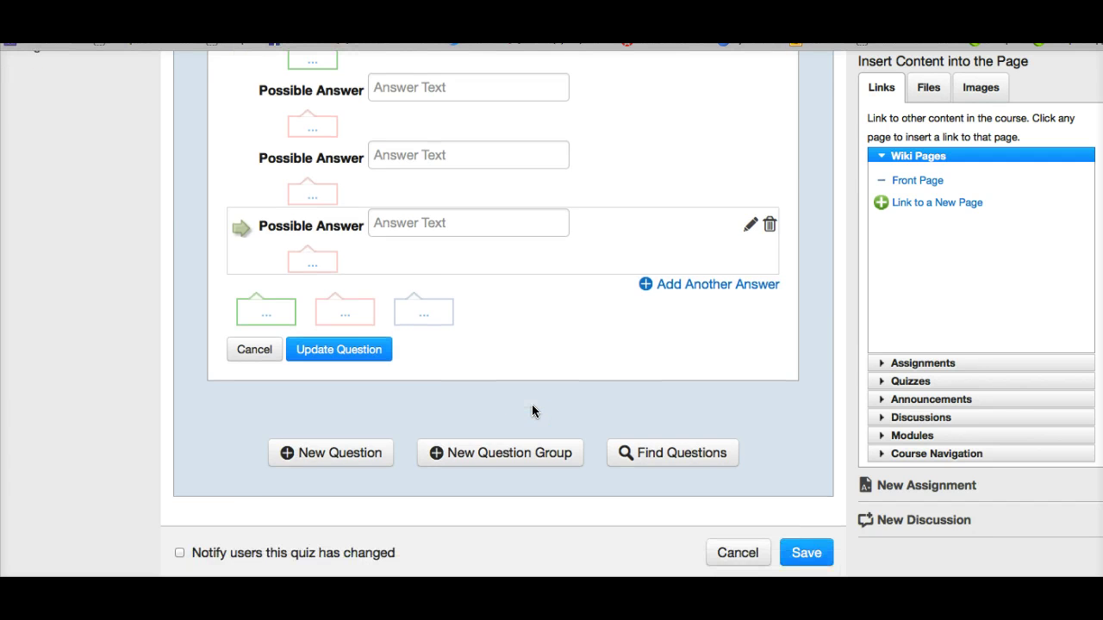
scroll(532, 411, "up", 10)
scroll(532, 411, "down", 5)
scroll(531, 411, "down", 4)
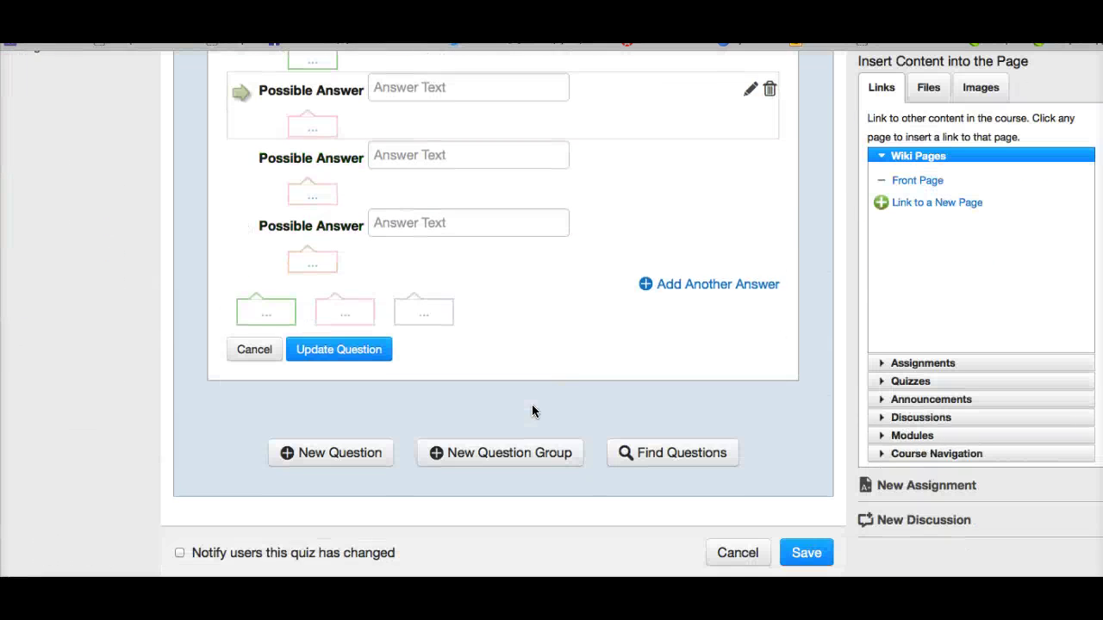
left_click(808, 553)
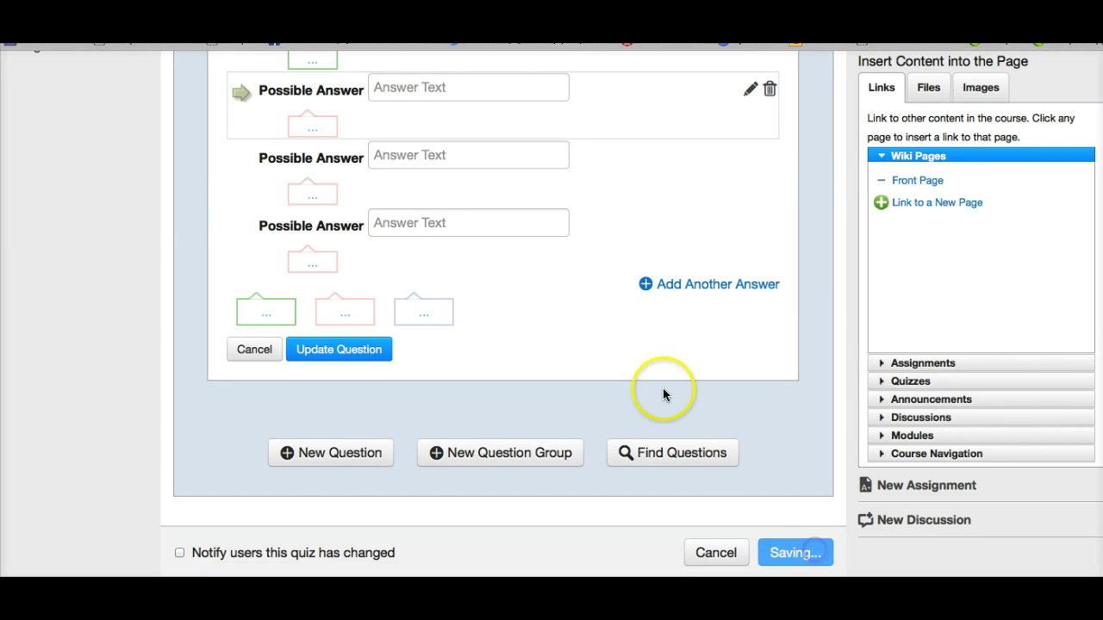
scroll(575, 192, "up", 3)
scroll(575, 192, "up", 1)
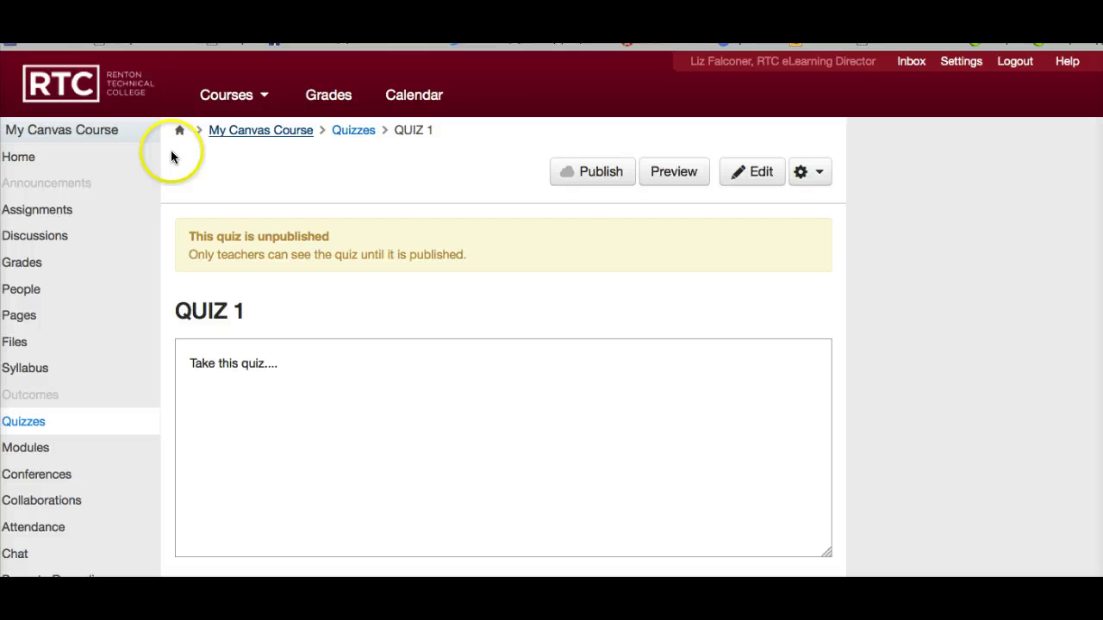
Return to the course's assignments list and publish QUIZ 1 in the Quizzes group.
left_click(34, 210)
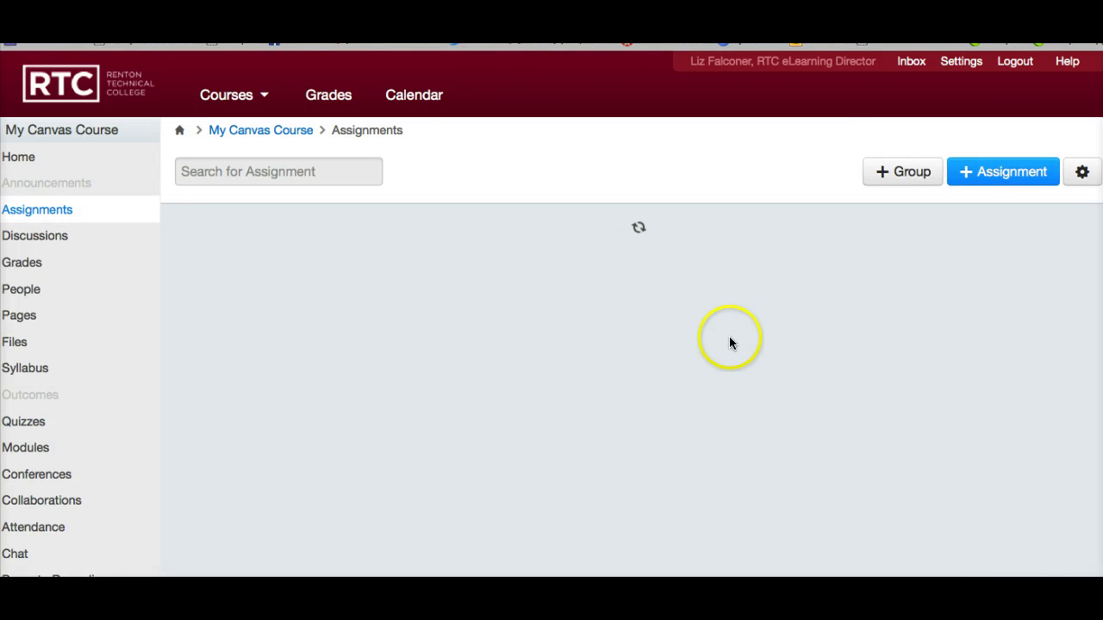
scroll(722, 420, "down", 10)
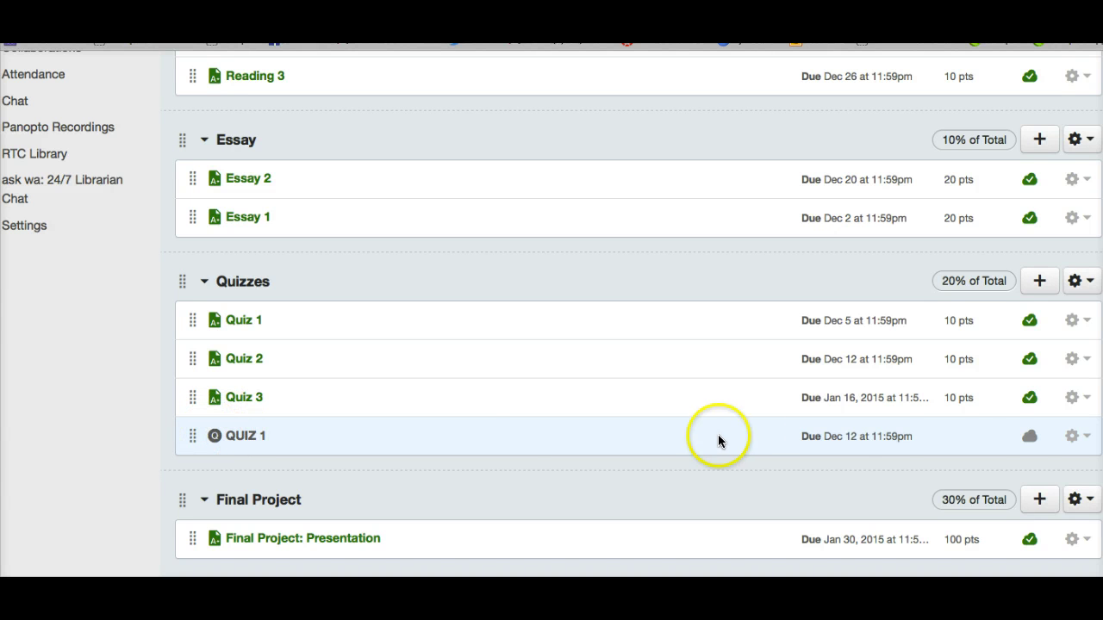
left_click(1028, 438)
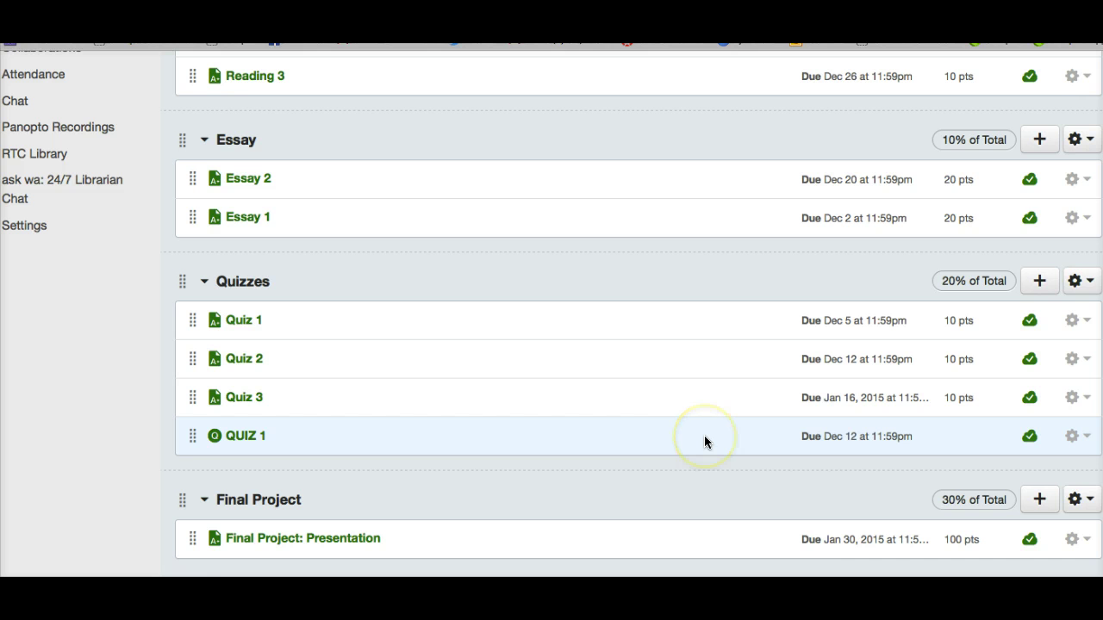
Open Assignment 1 from the Assignments group for editing.
scroll(705, 439, "up", 5)
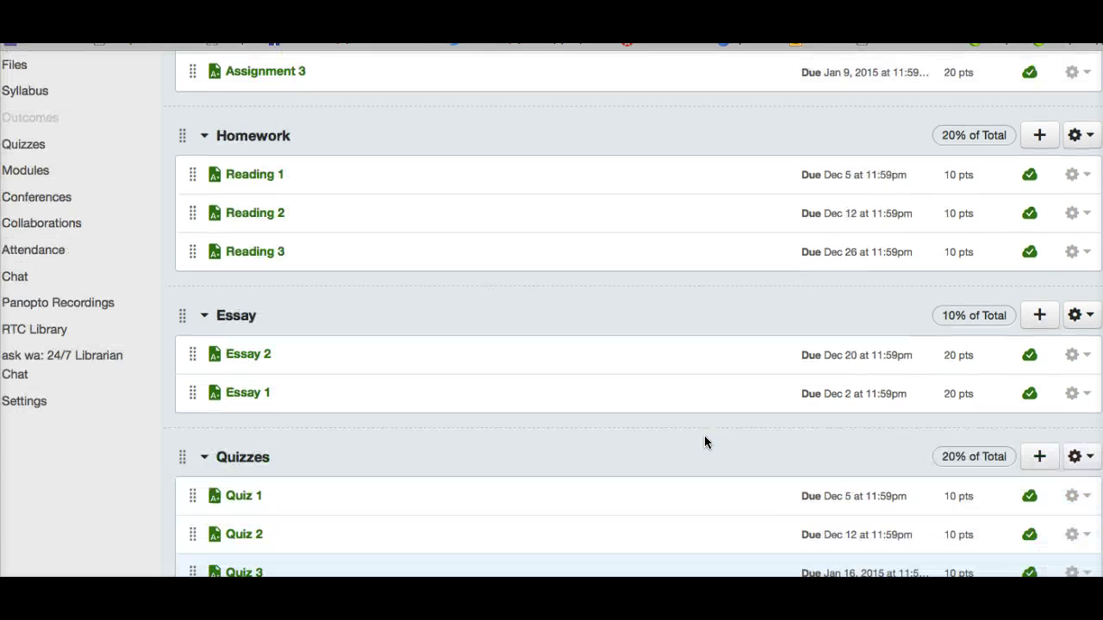
scroll(704, 435, "up", 3)
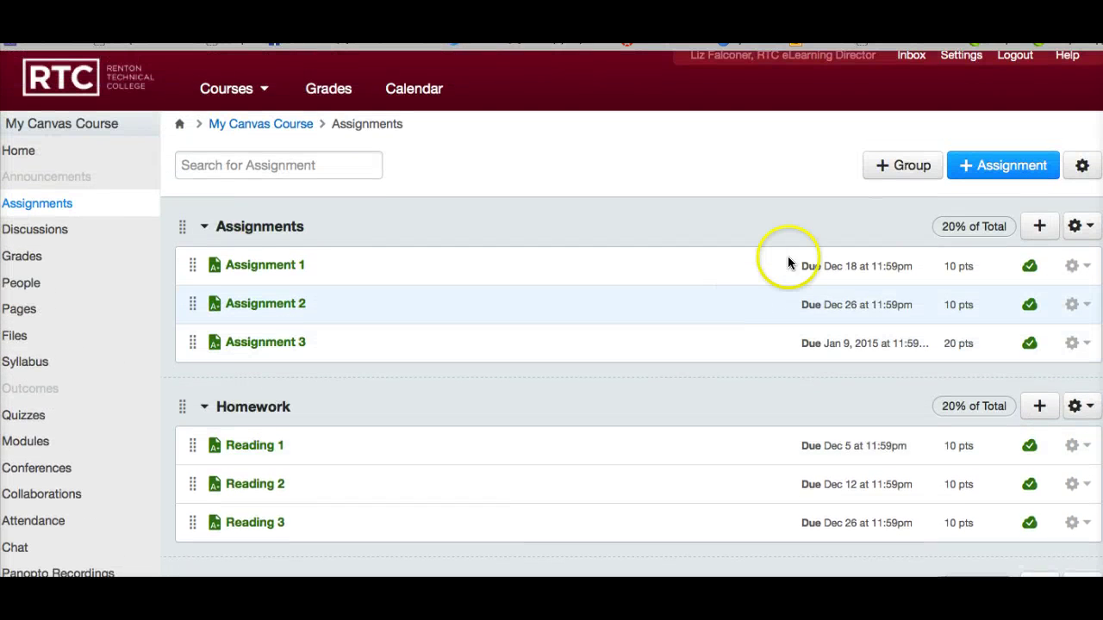
scroll(586, 410, "down", 2)
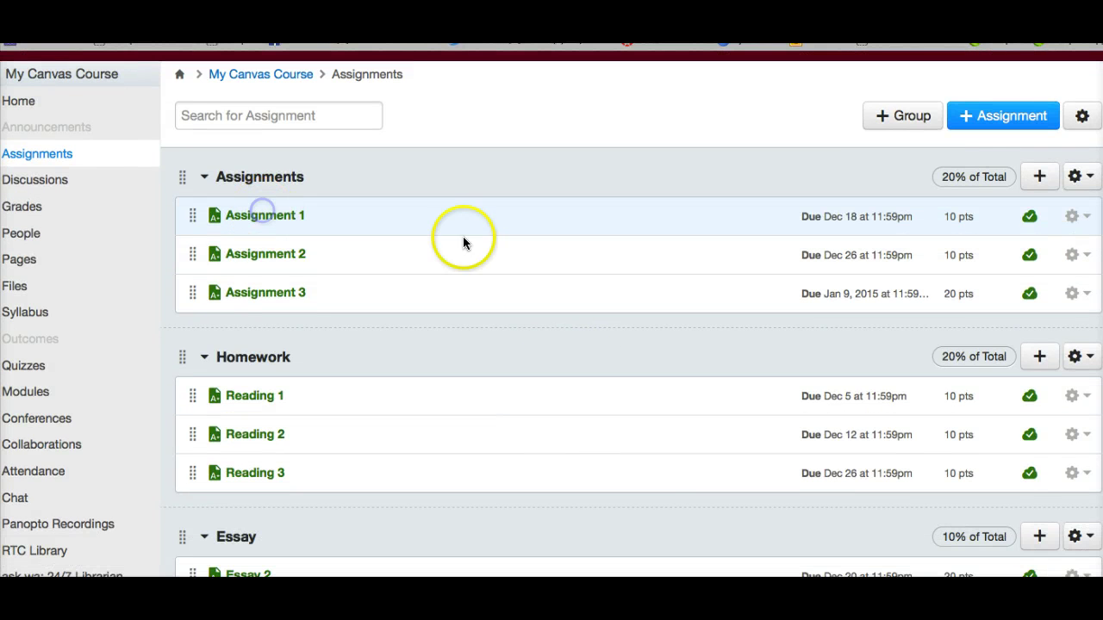
left_click(283, 214)
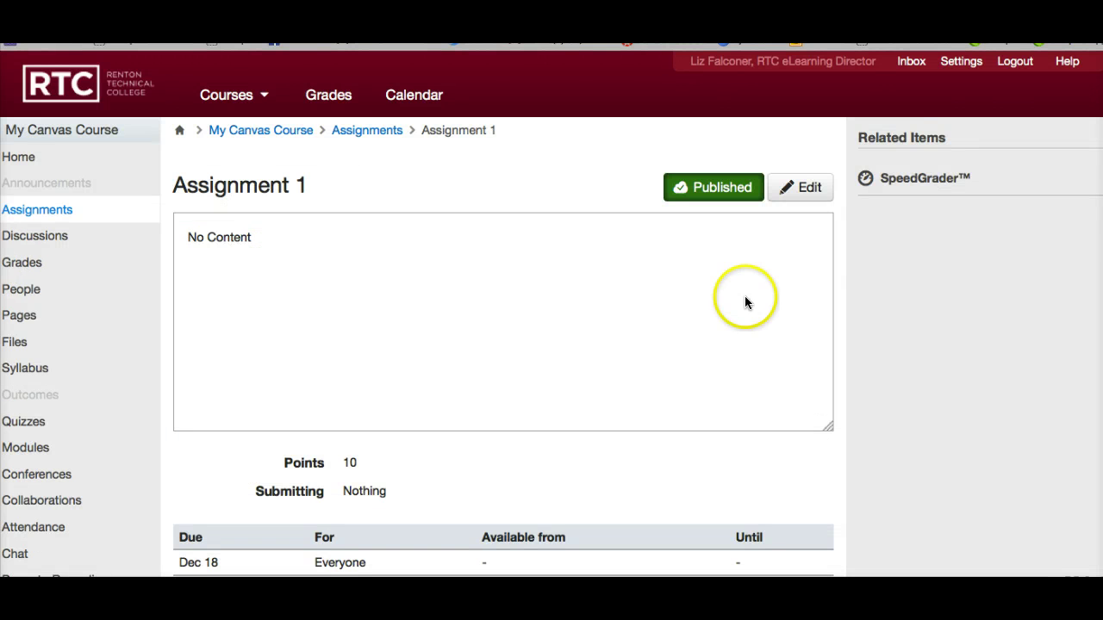
left_click(566, 267)
left_click(807, 191)
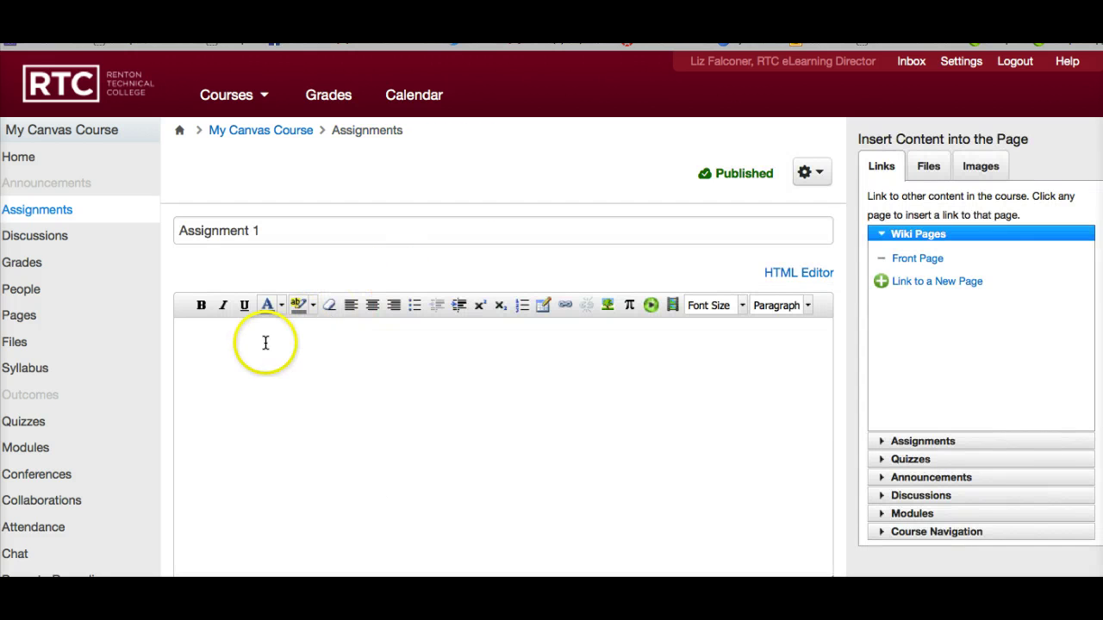
Enter "READ....RESPOND TO..." as Assignment 1's description and set its submission type to Online.
left_click(265, 343)
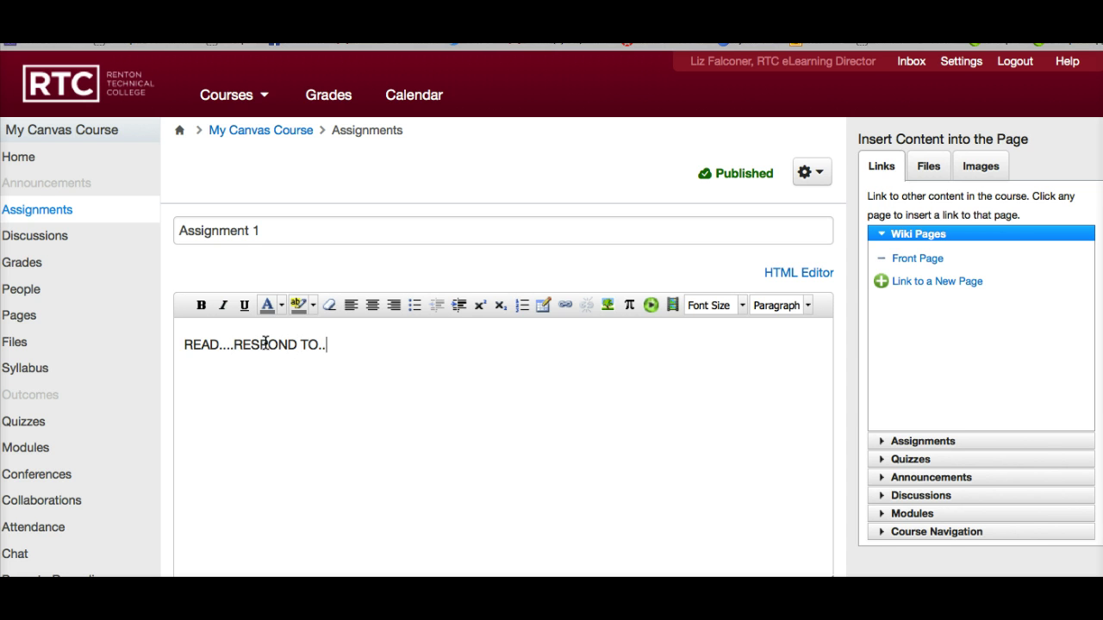
scroll(589, 390, "down", 5)
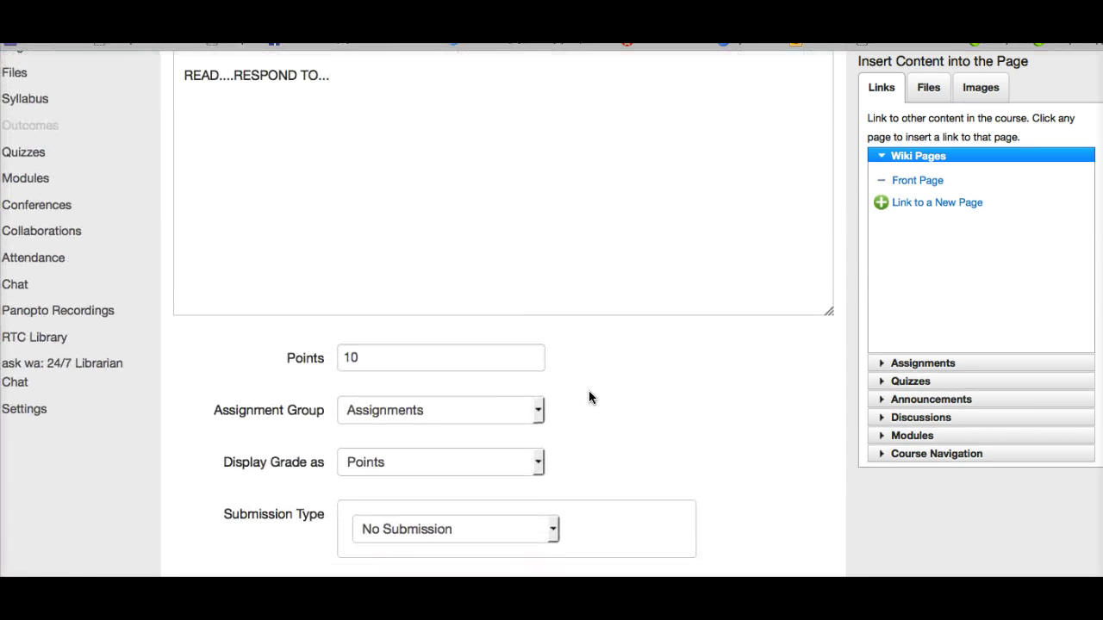
scroll(589, 390, "down", 3)
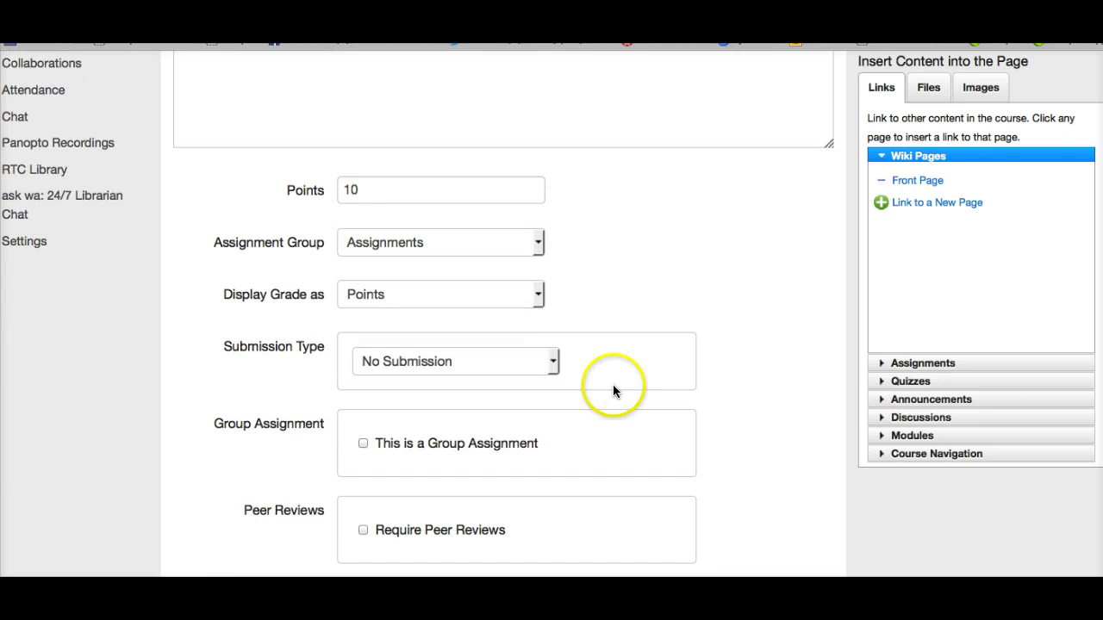
left_click(553, 363)
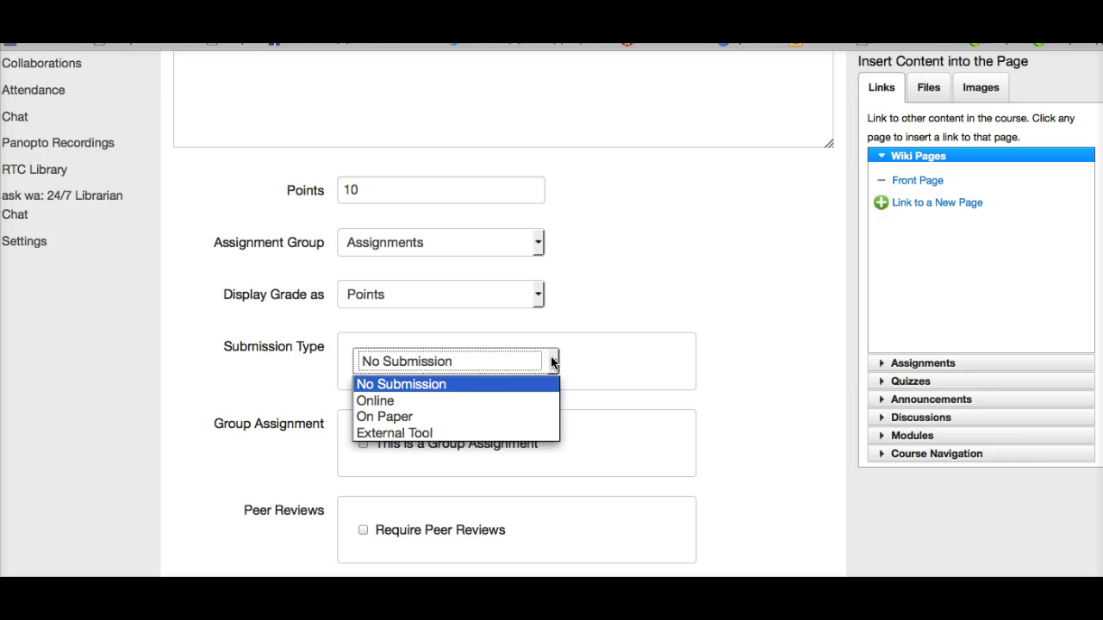
left_click(531, 402)
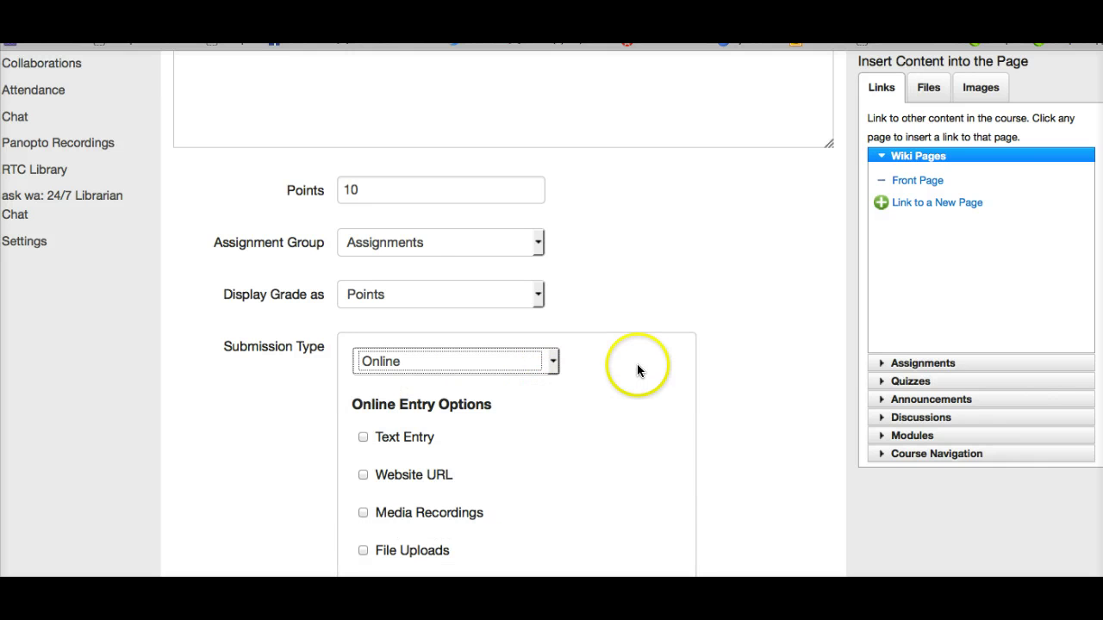
Allow only Text Entry as the online entry option and update the assignment.
scroll(664, 377, "down", 1)
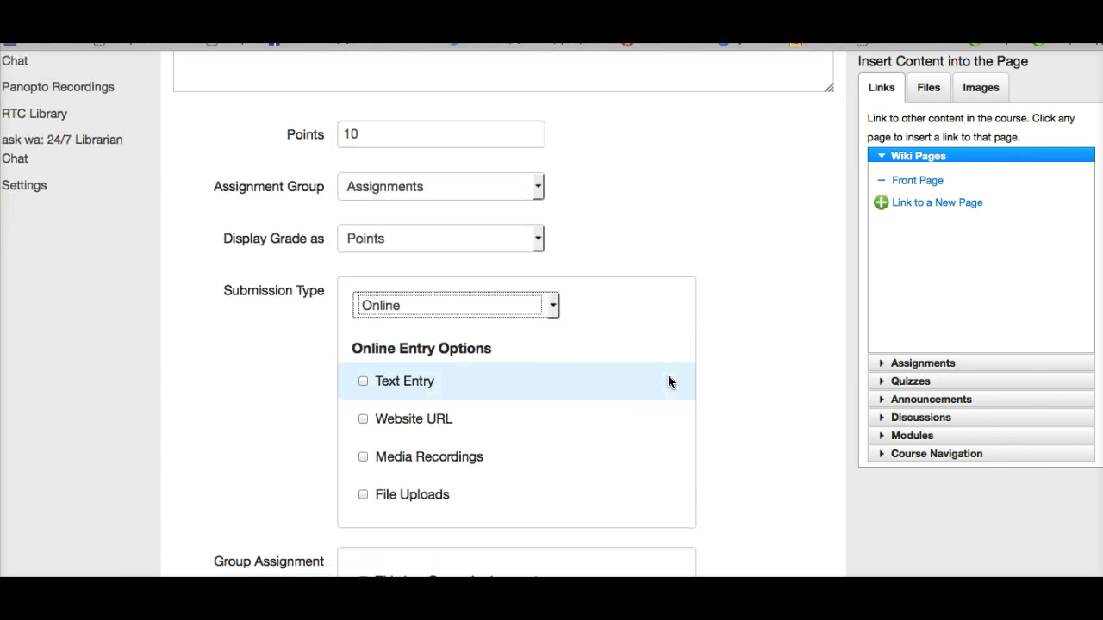
scroll(669, 382, "down", 1)
scroll(668, 381, "down", 2)
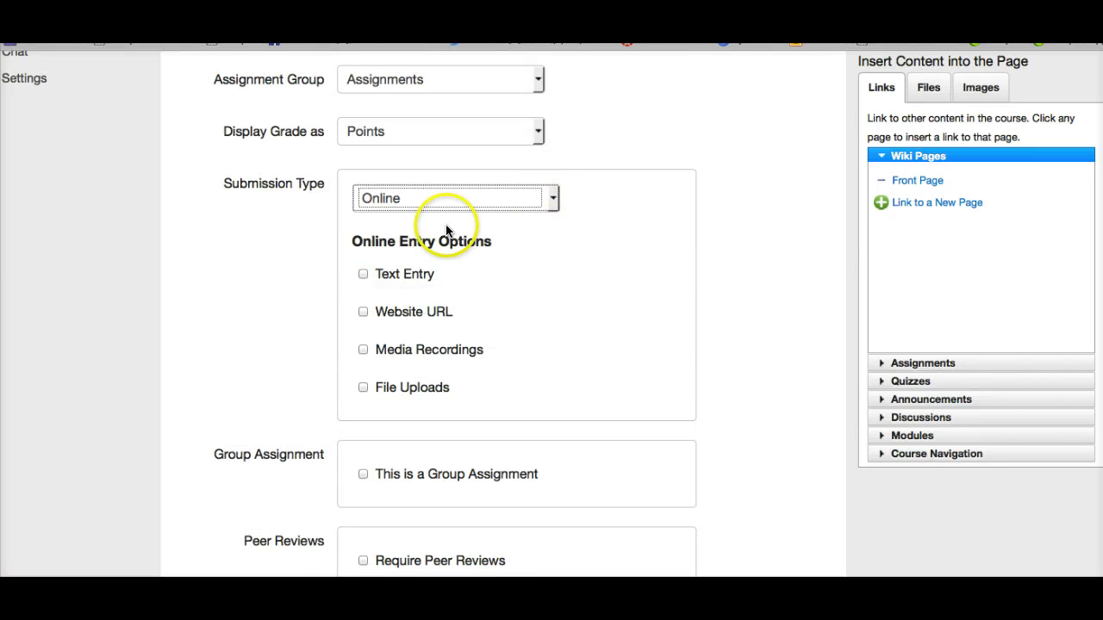
left_click(363, 275)
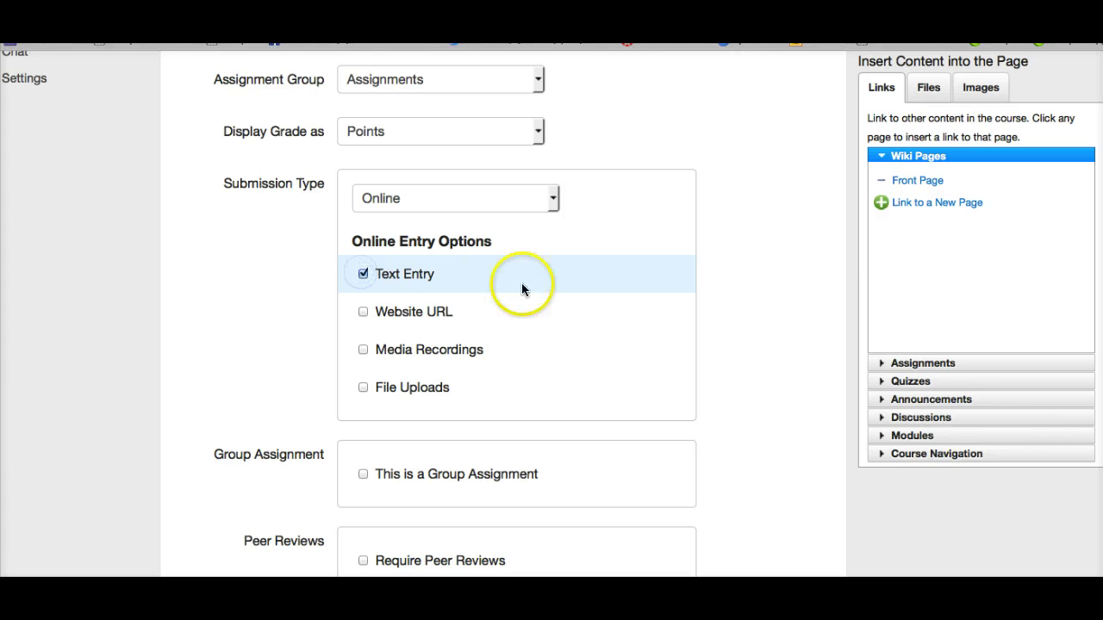
left_click(363, 312)
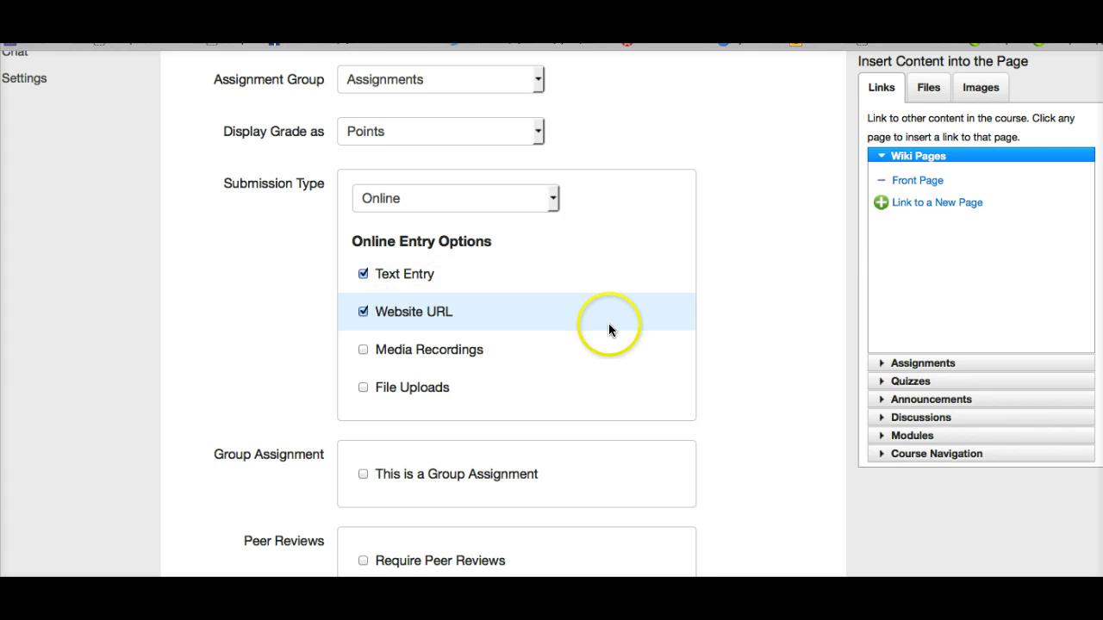
scroll(568, 326, "down", 1)
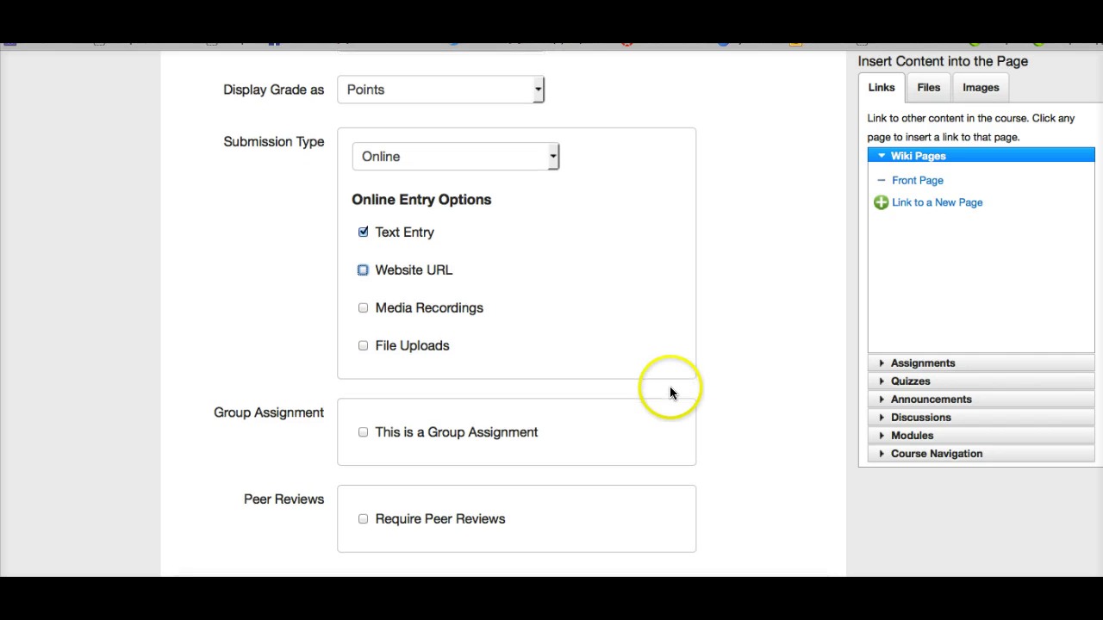
scroll(670, 388, "down", 1)
scroll(632, 387, "down", 5)
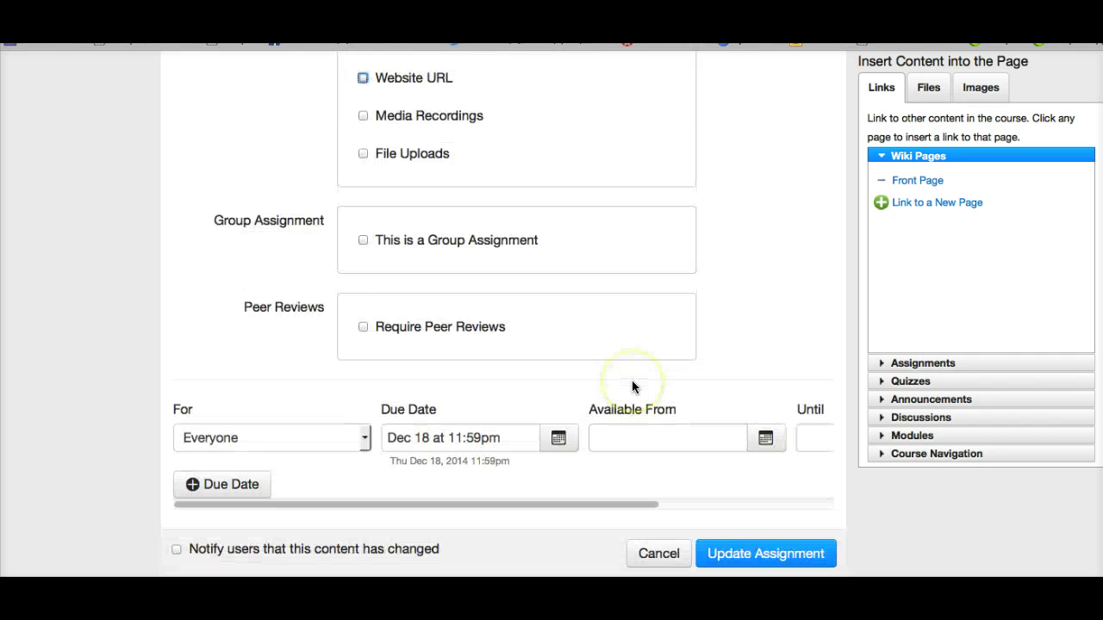
left_click(778, 558)
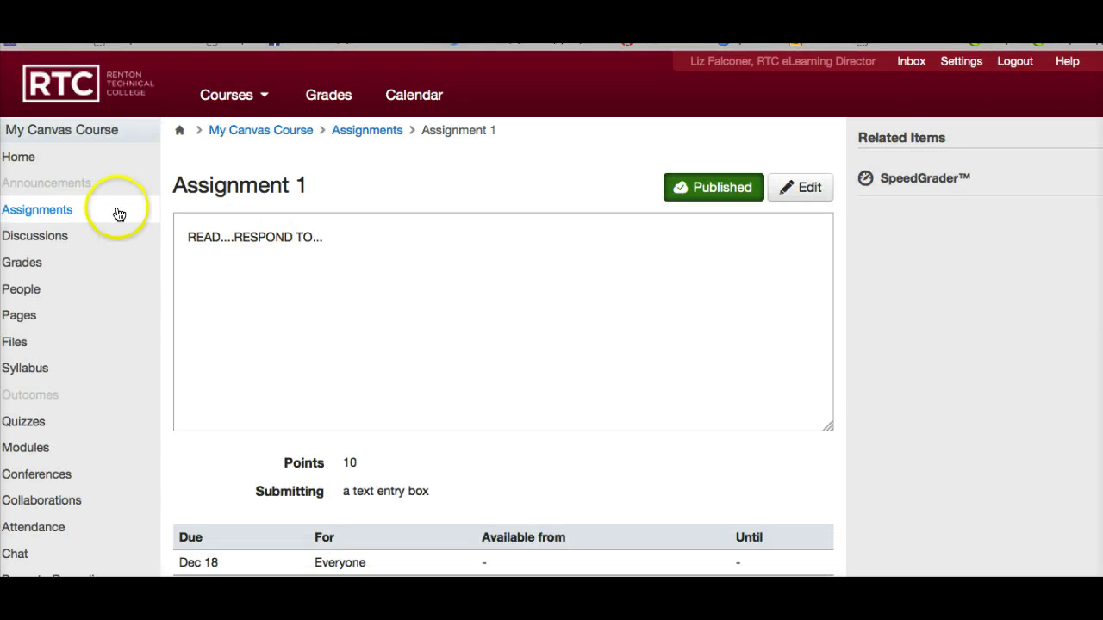
Return to the course's assignments list and start a new item of type Discussion in the Assignments group.
left_click(112, 215)
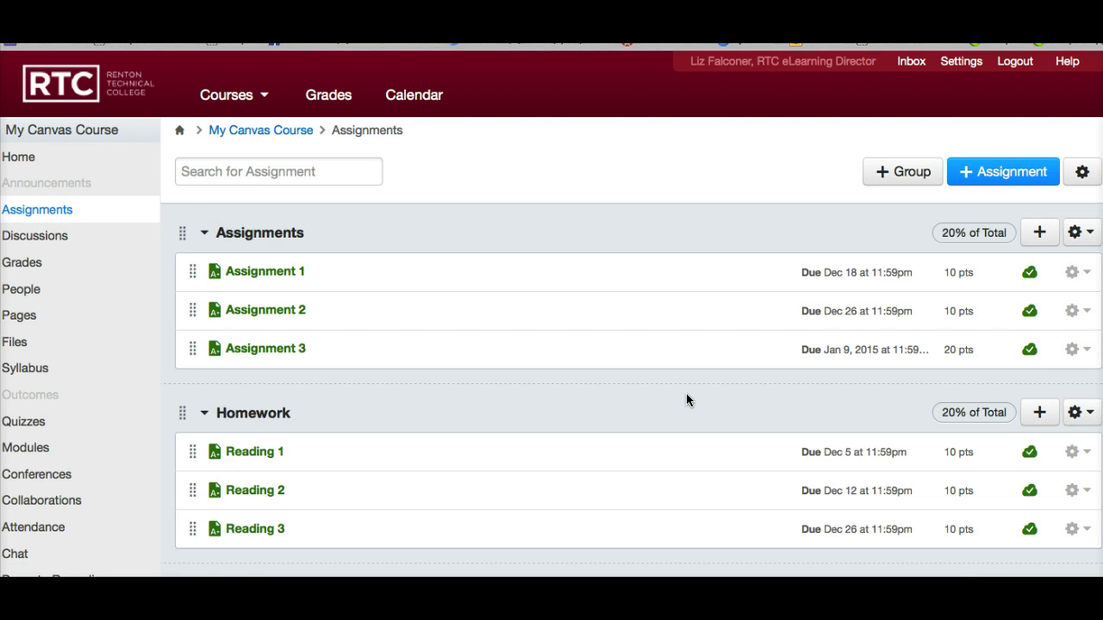
scroll(686, 395, "down", 5)
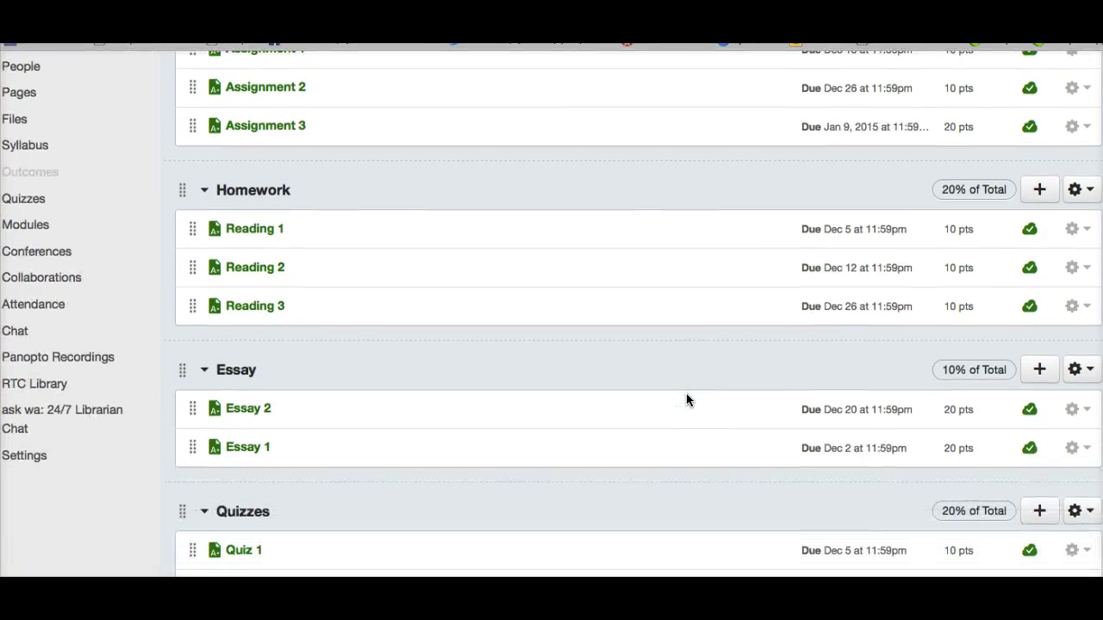
scroll(685, 400, "down", 2)
scroll(686, 400, "up", 3)
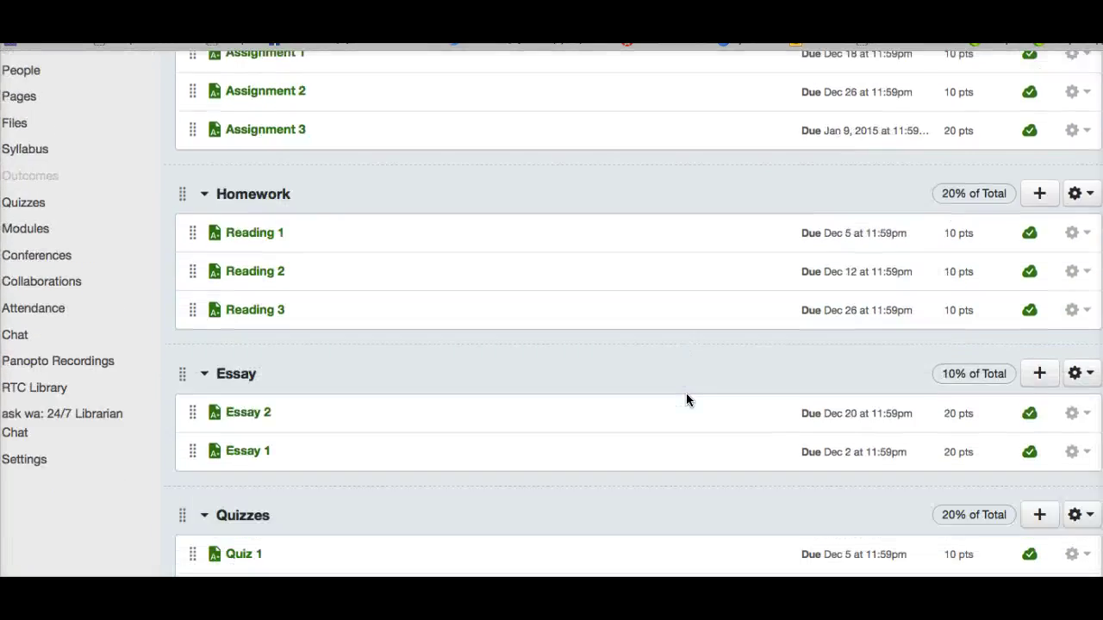
scroll(686, 393, "up", 3)
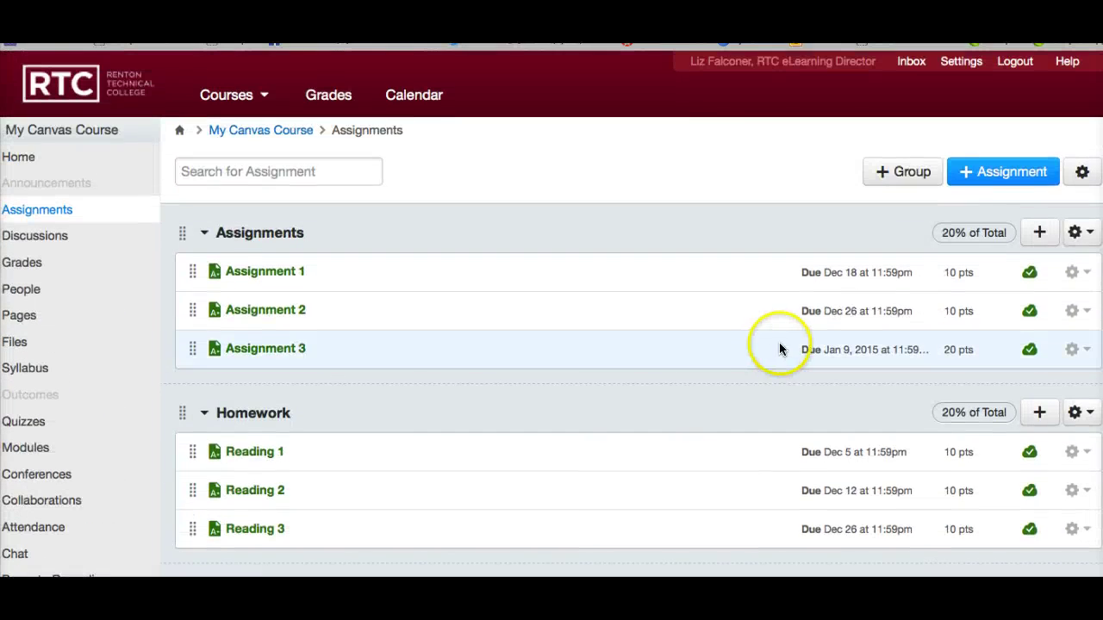
left_click(1039, 233)
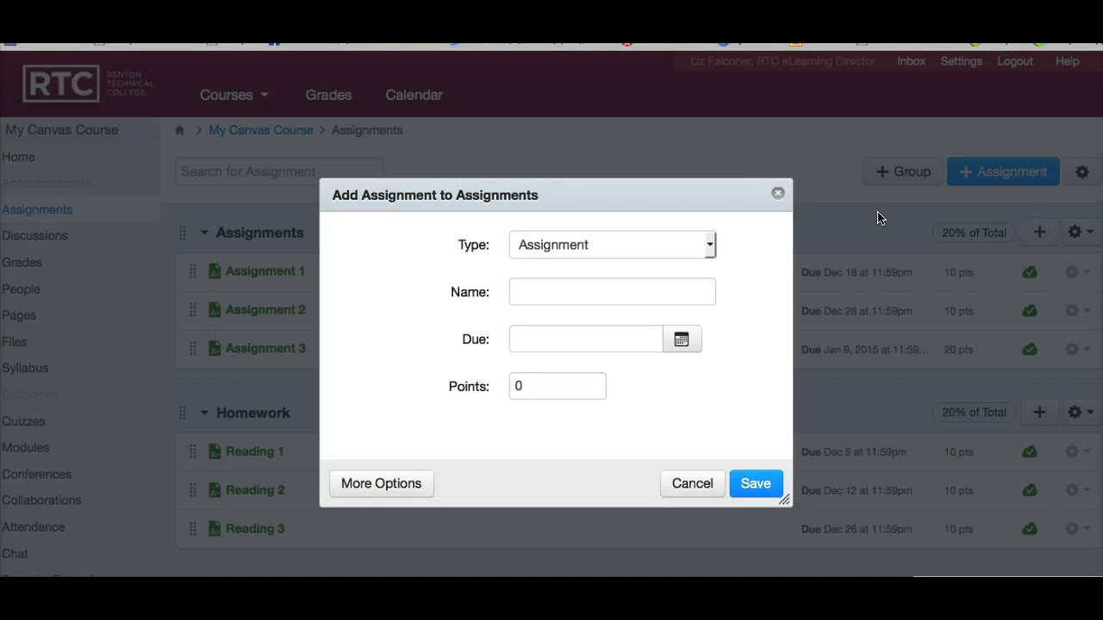
left_click(710, 245)
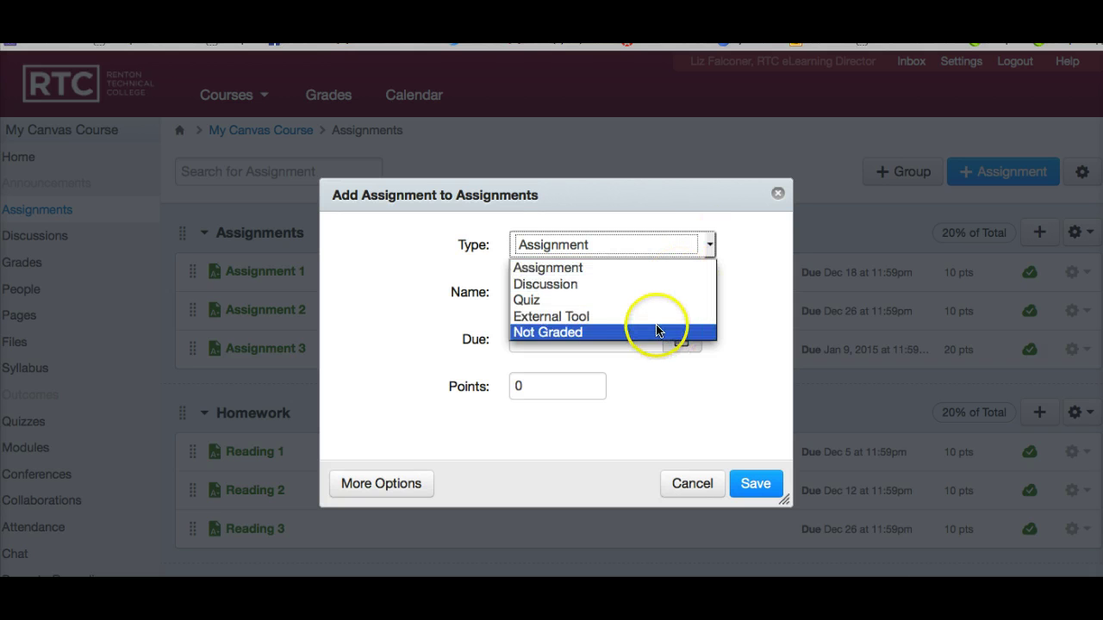
left_click(606, 284)
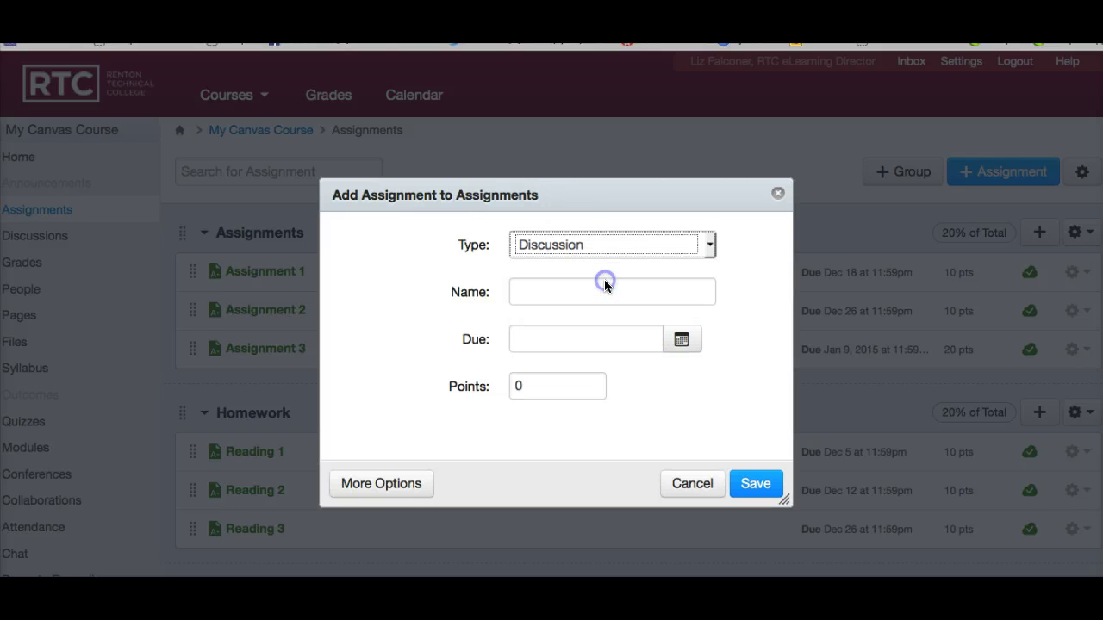
Name the new discussion item DISCUSSION and set its due date to Nov 7, 2014.
left_click(603, 289)
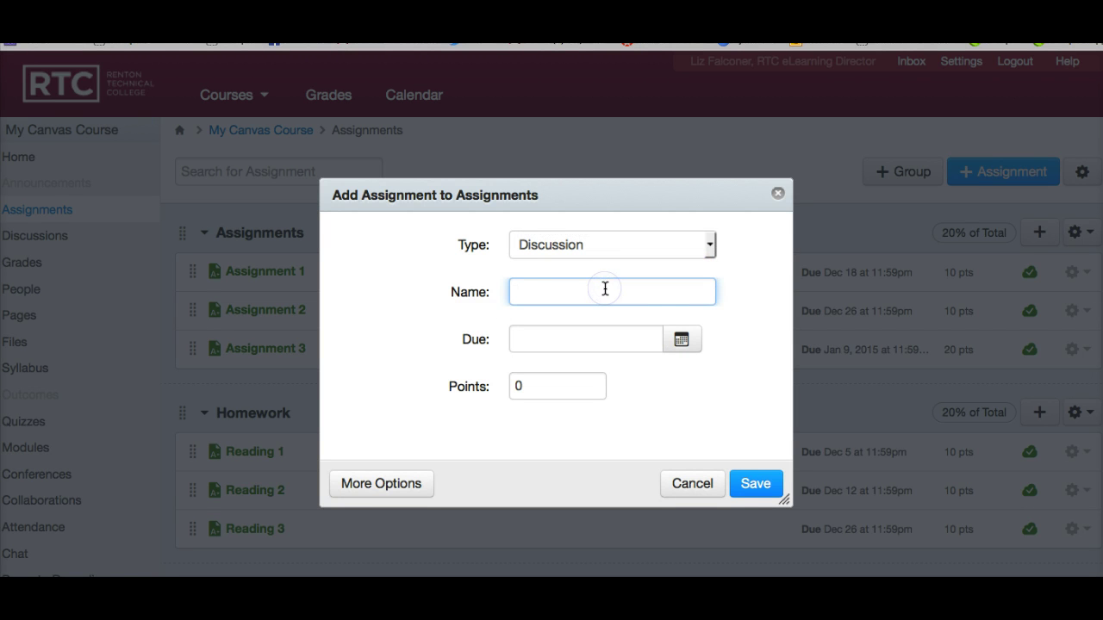
type("DISCUSSION")
left_click(681, 342)
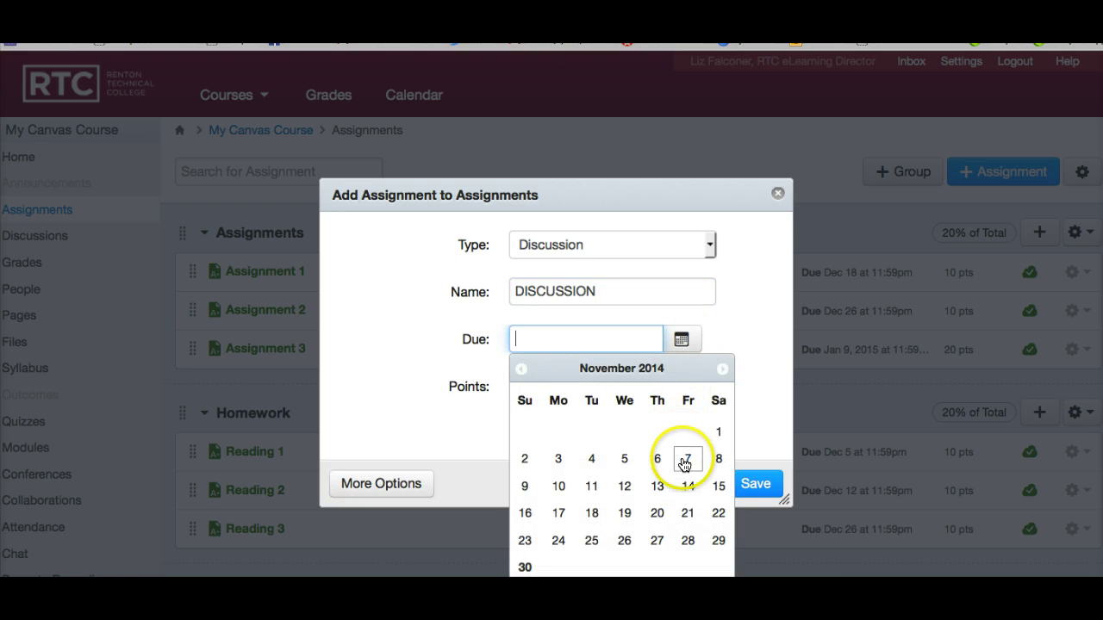
left_click(685, 461)
left_click(755, 327)
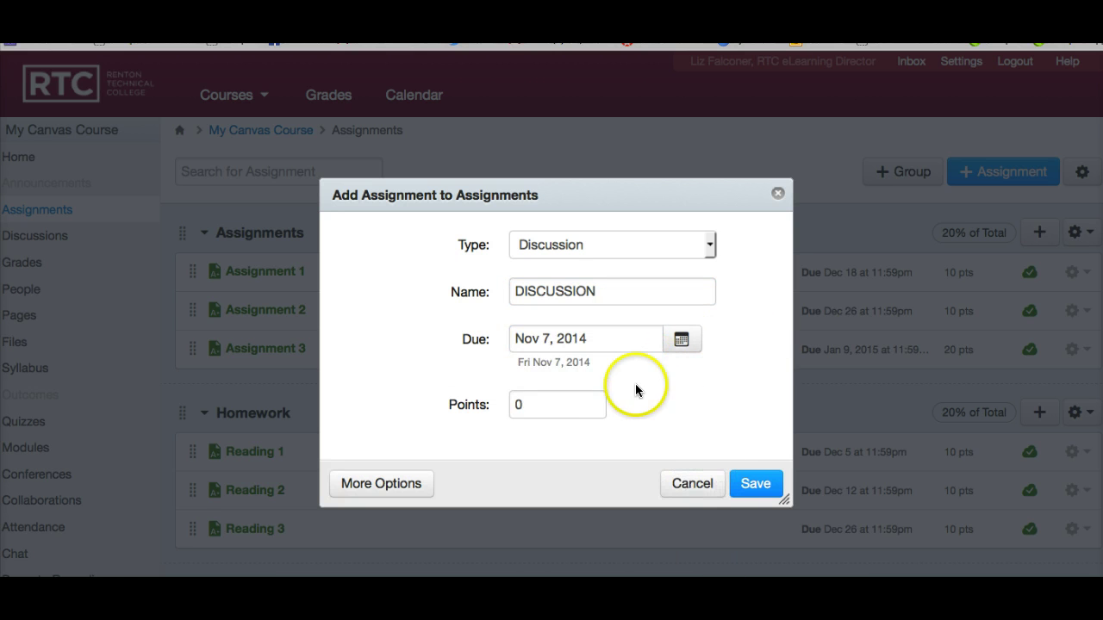
Make the discussion worth 10 points and open its full set of options.
double_click(519, 401)
type("10")
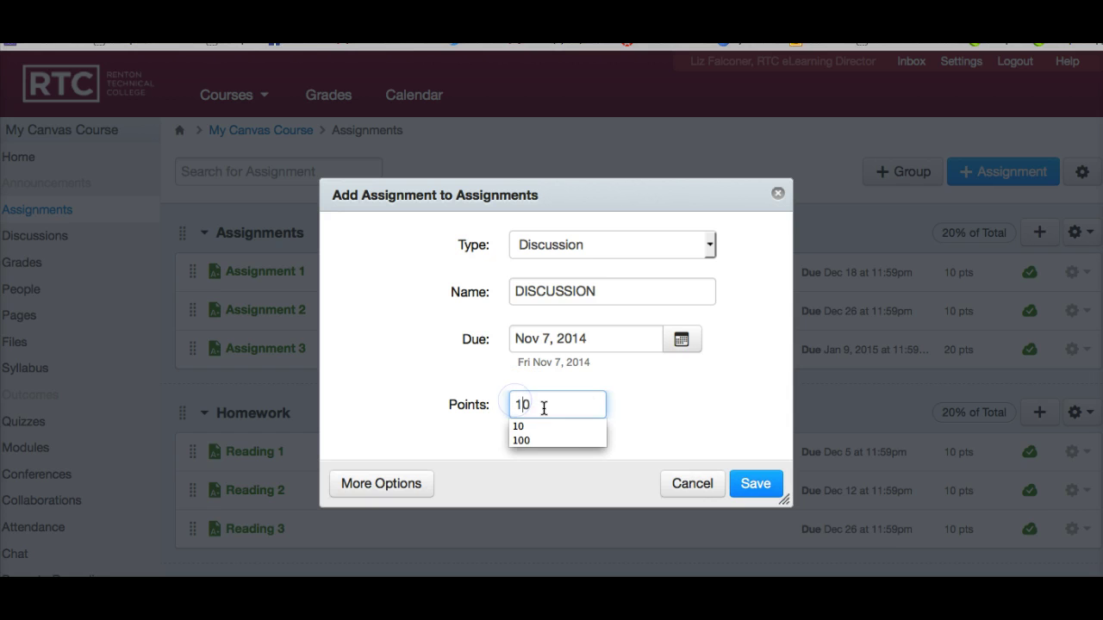
left_click(684, 419)
left_click(372, 483)
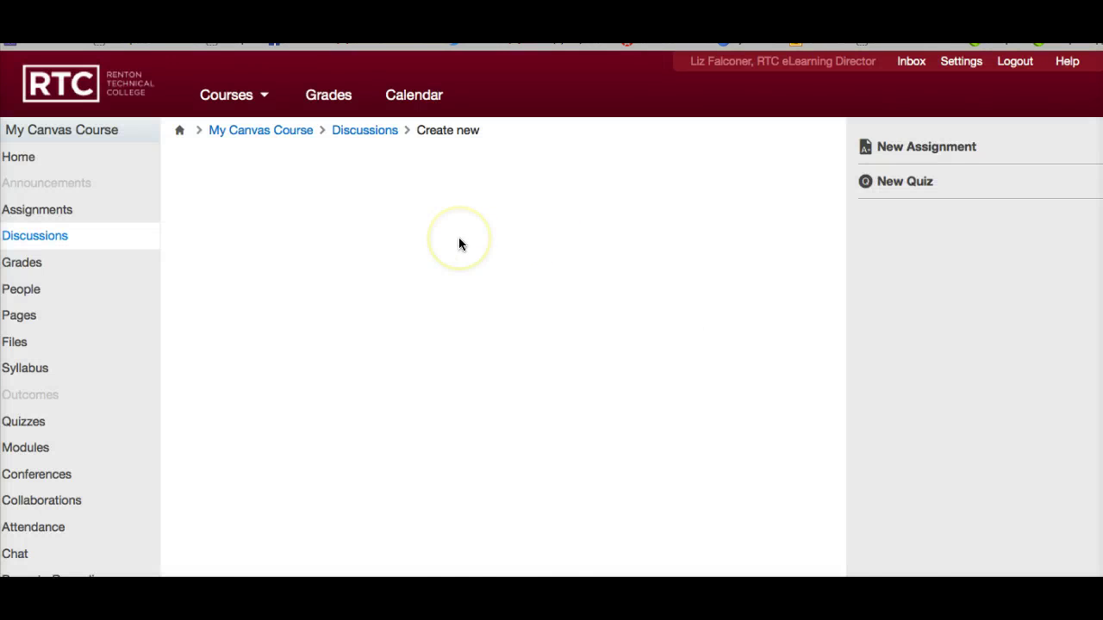
Enter "RESPOND TO...." as the discussion text, allow threaded replies and require users to post before seeing replies.
left_click(298, 308)
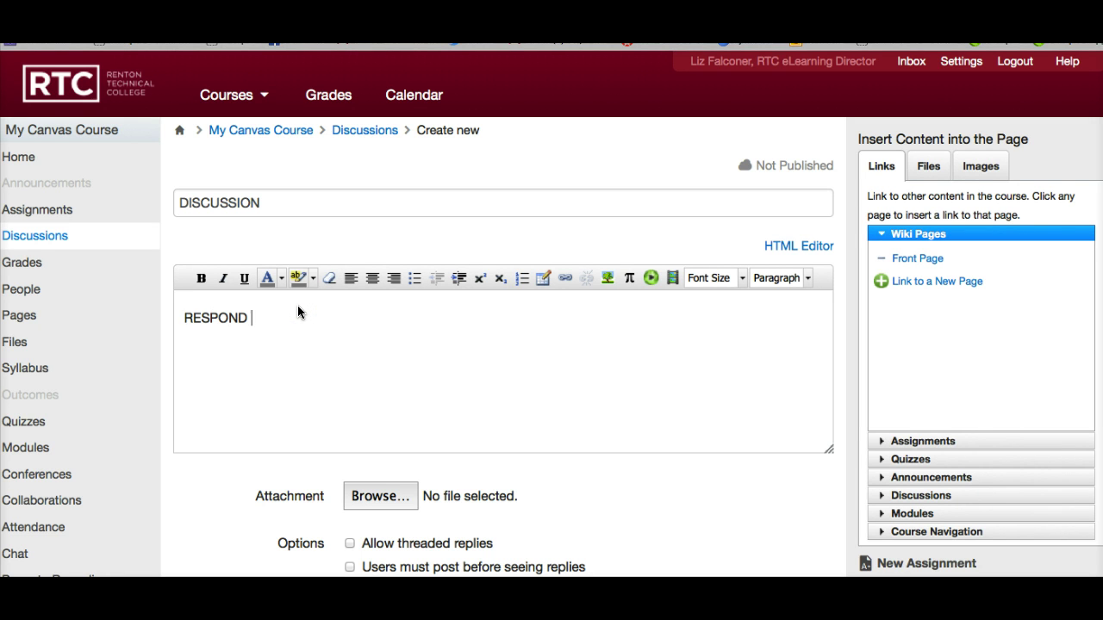
scroll(578, 389, "down", 5)
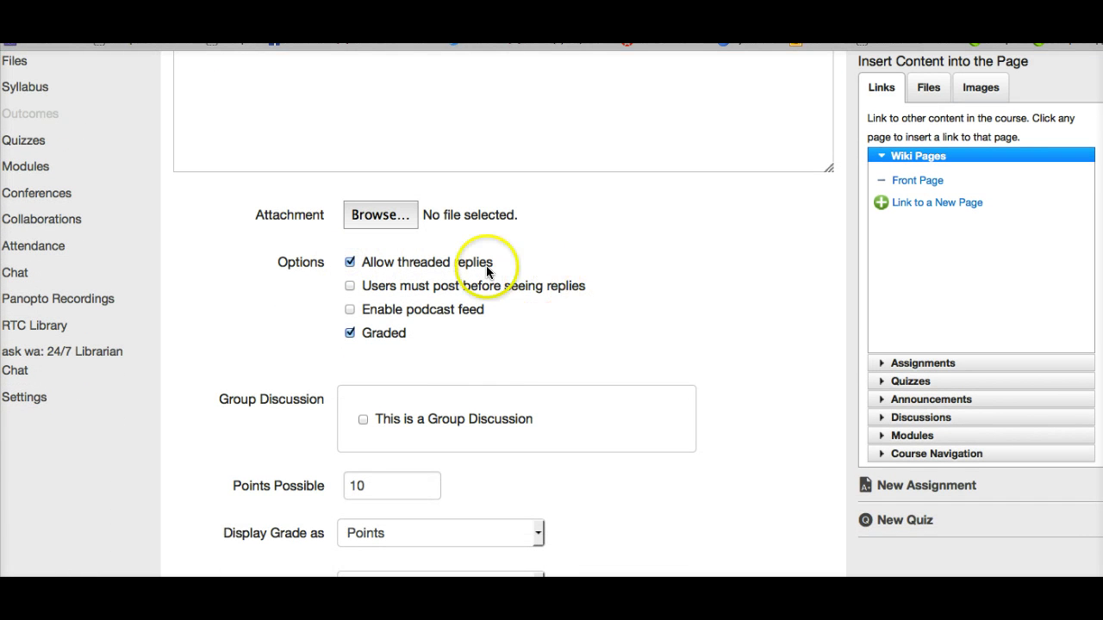
left_click(349, 286)
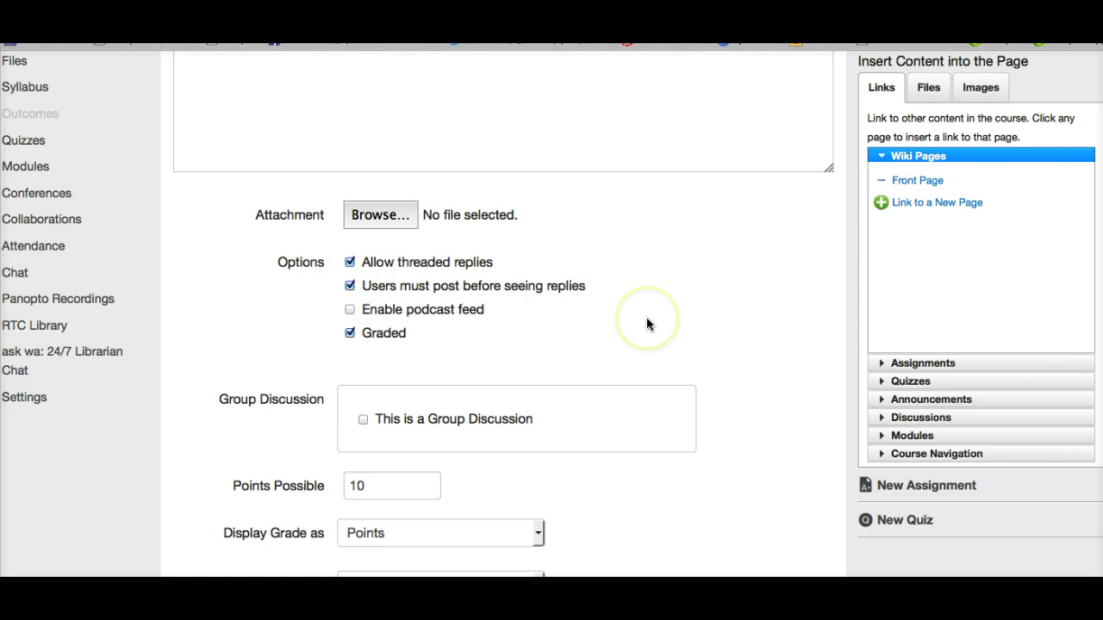
Review the remaining grading and due date settings and save the discussion.
scroll(701, 362, "down", 5)
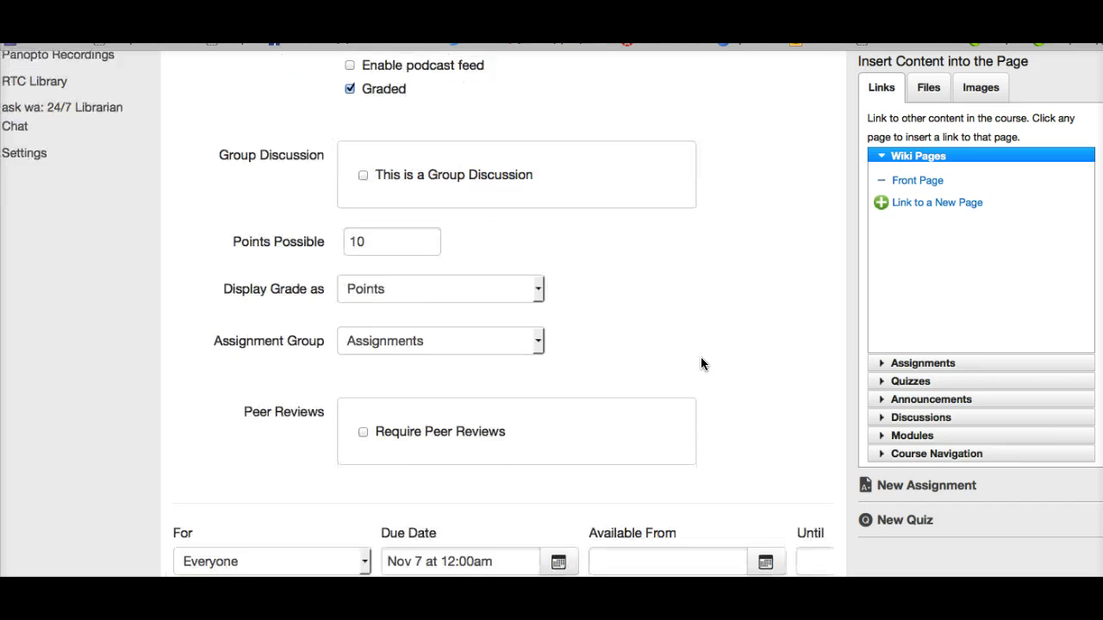
scroll(701, 363, "down", 3)
left_click(794, 534)
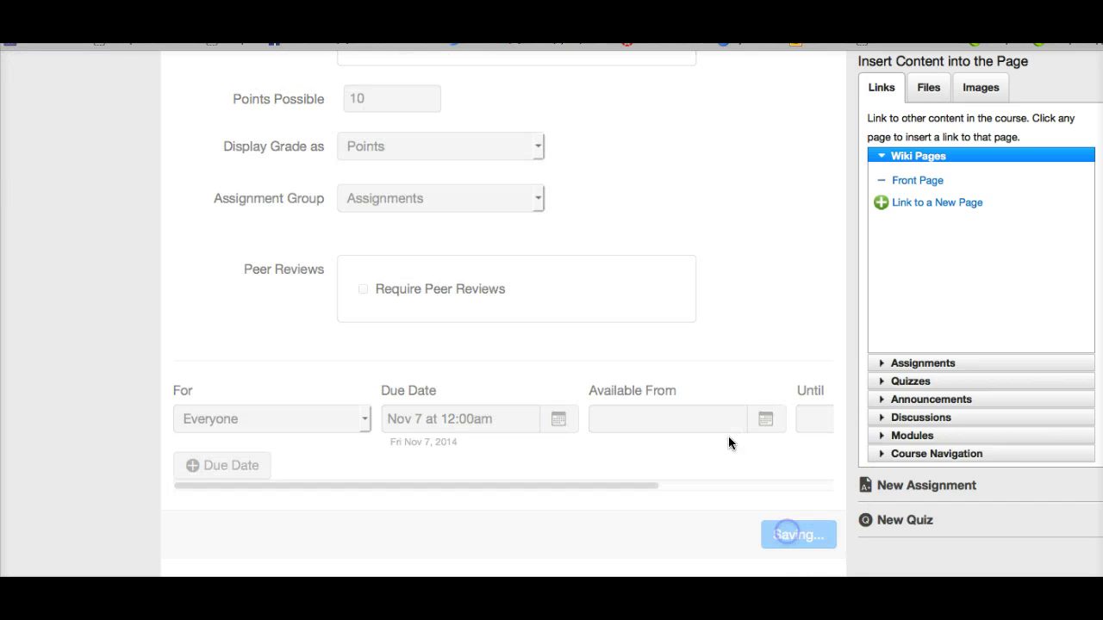
Return to the course's assignments list and look over the items in each assignment group.
scroll(456, 123, "up", 10)
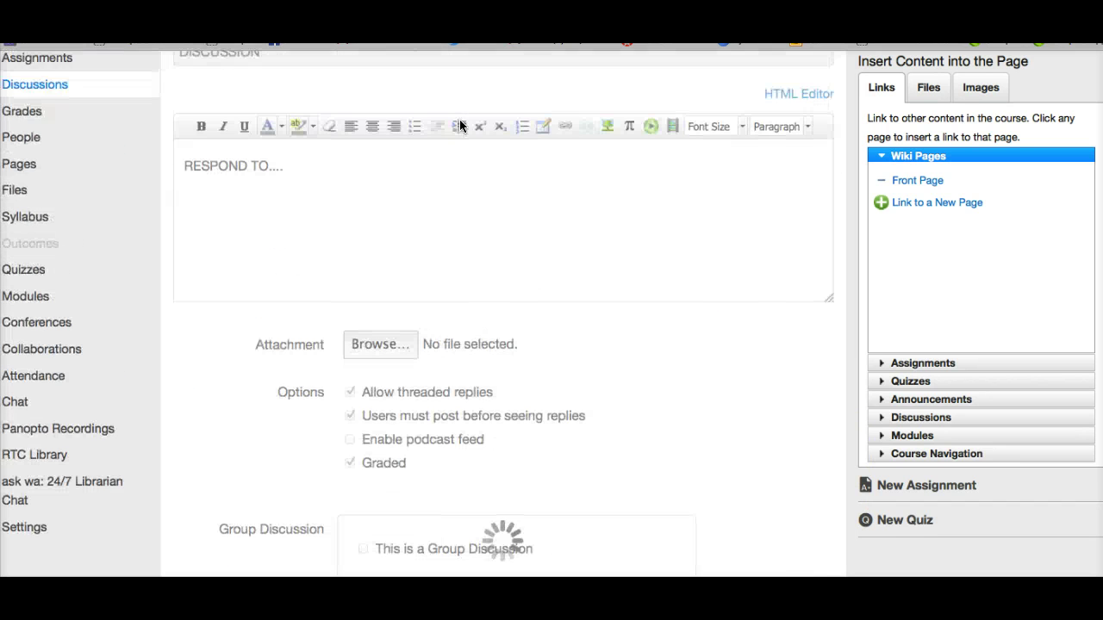
scroll(461, 123, "up", 2)
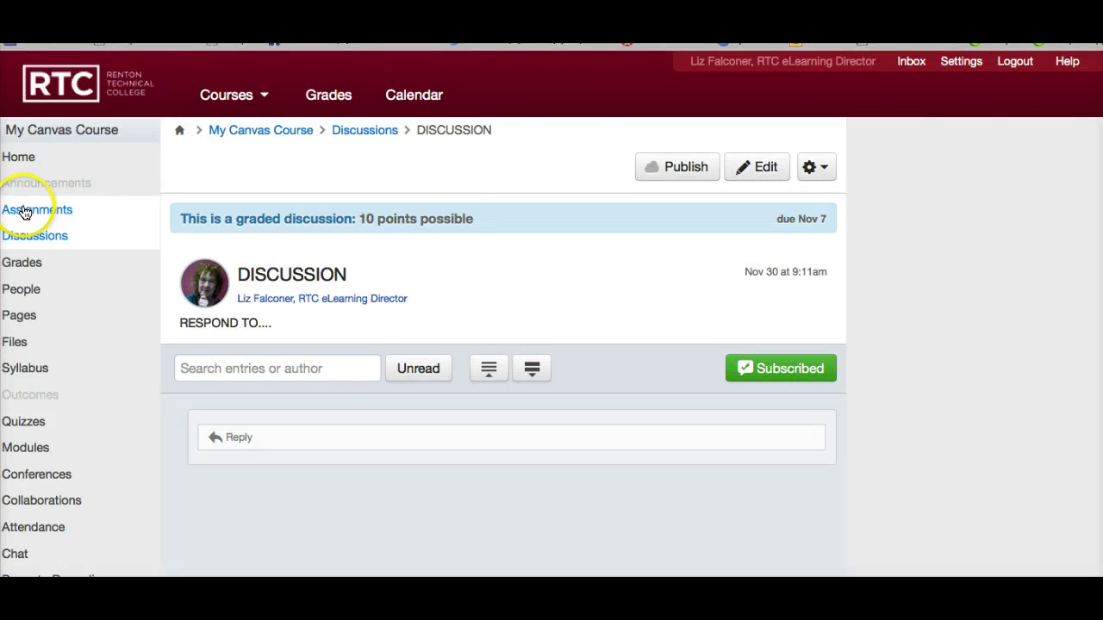
left_click(24, 212)
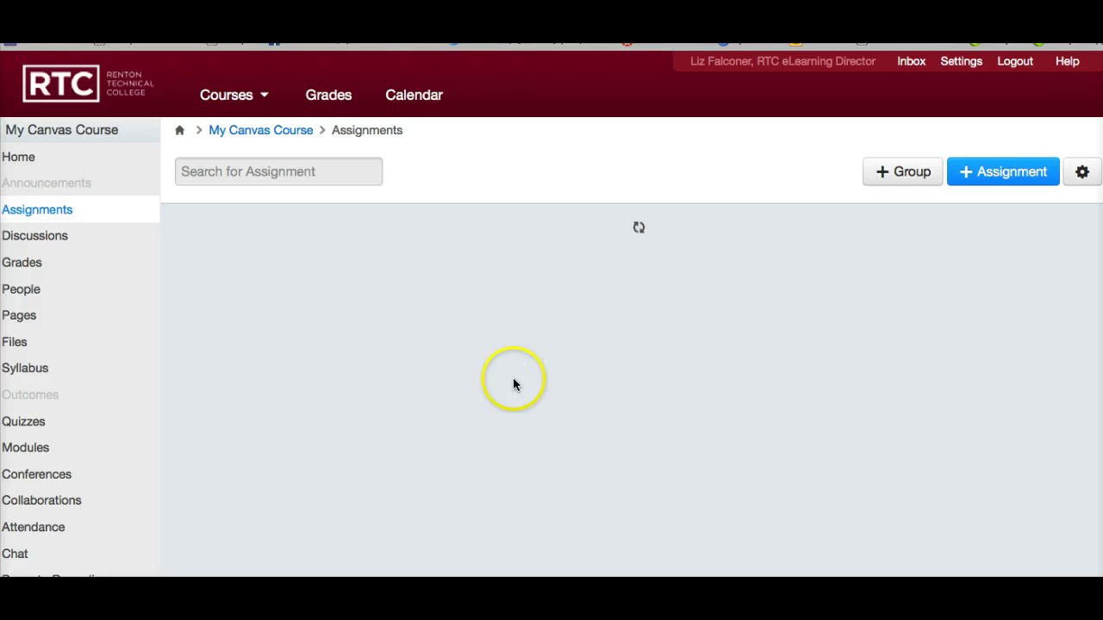
scroll(513, 383, "down", 5)
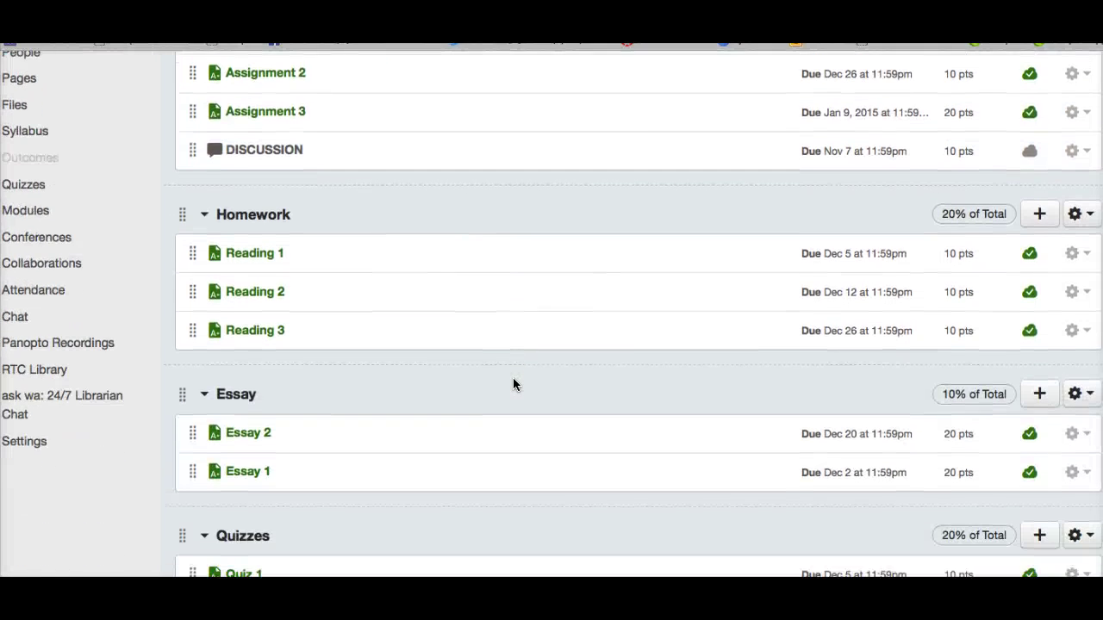
scroll(513, 384, "up", 5)
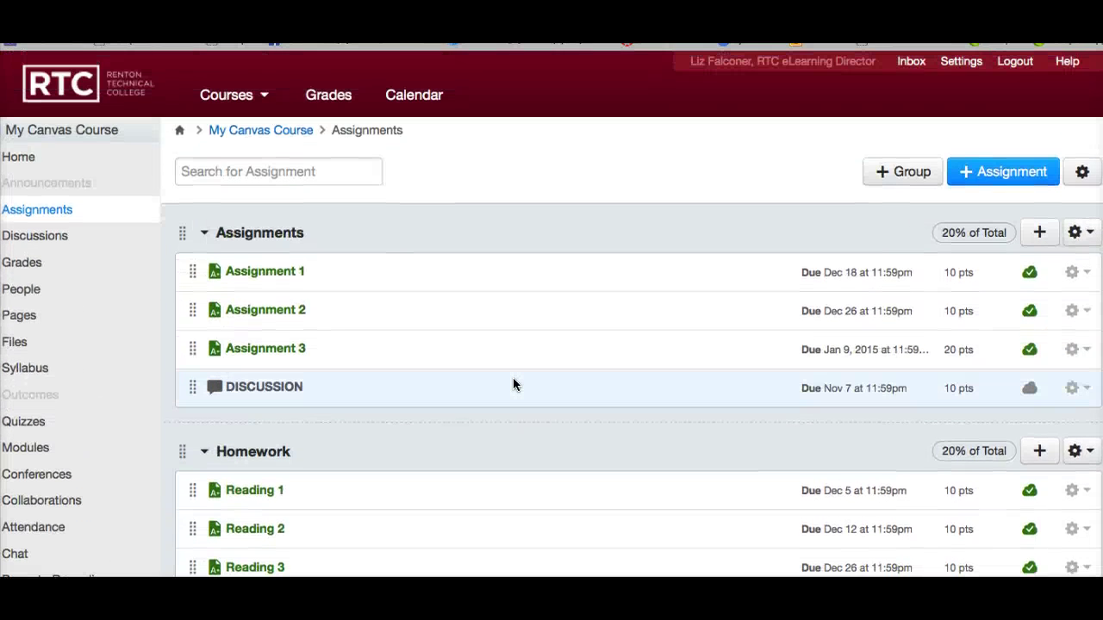
scroll(513, 383, "down", 4)
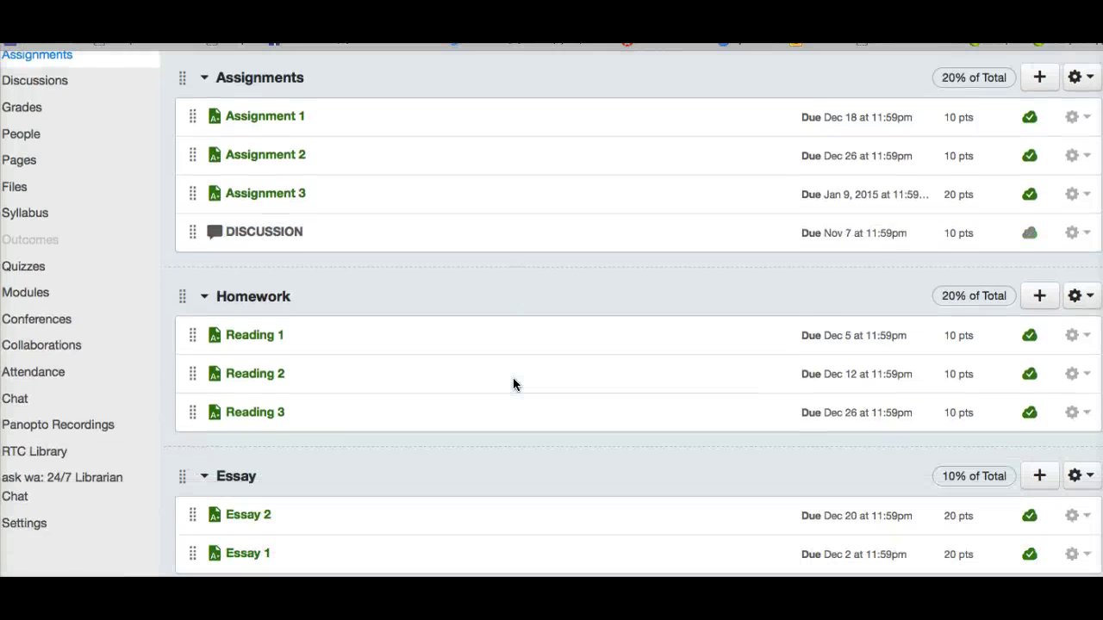
scroll(512, 384, "down", 6)
scroll(512, 384, "up", 5)
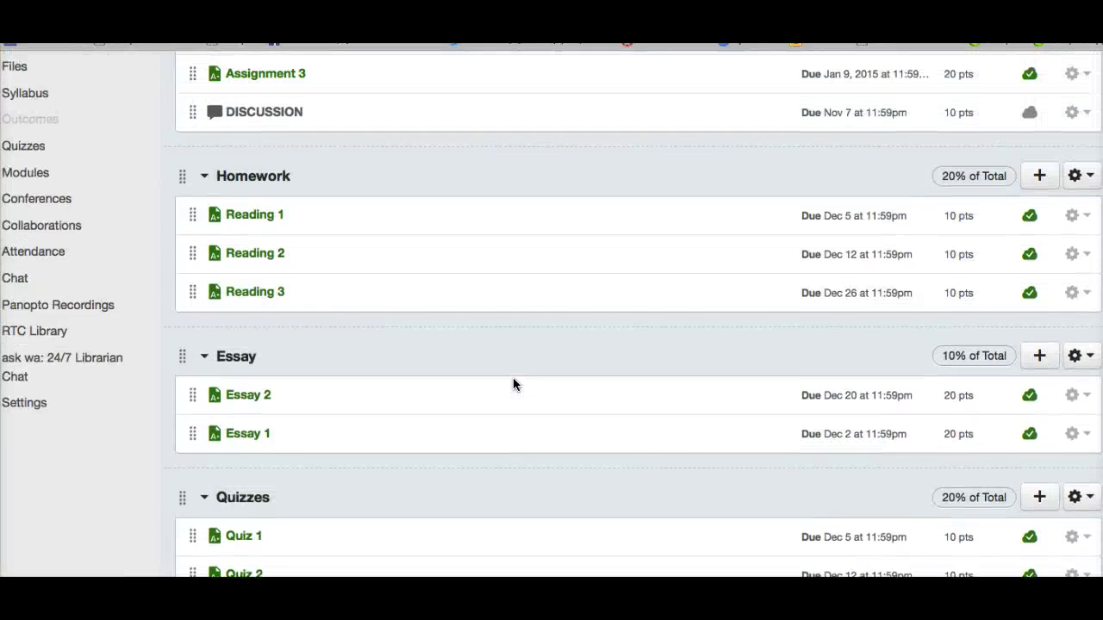